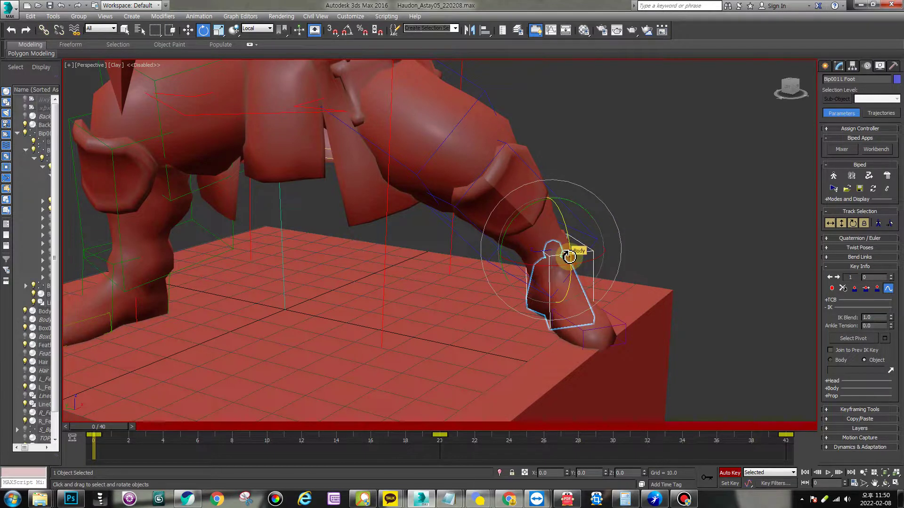
Step: Tilt the left foot bone slightly sideways at frame 0 and compare its pose with the last frame
{"action": "scroll", "coordinate": [563, 204], "scroll_direction": "down", "scroll_amount": 1}
{"action": "scroll", "coordinate": [575, 230], "scroll_direction": "down", "scroll_amount": 1}
{"action": "middle_click_drag", "start_coordinate": [570, 252], "coordinate": [559, 305]}
{"action": "scroll", "coordinate": [562, 285], "scroll_direction": "up", "scroll_amount": 1}
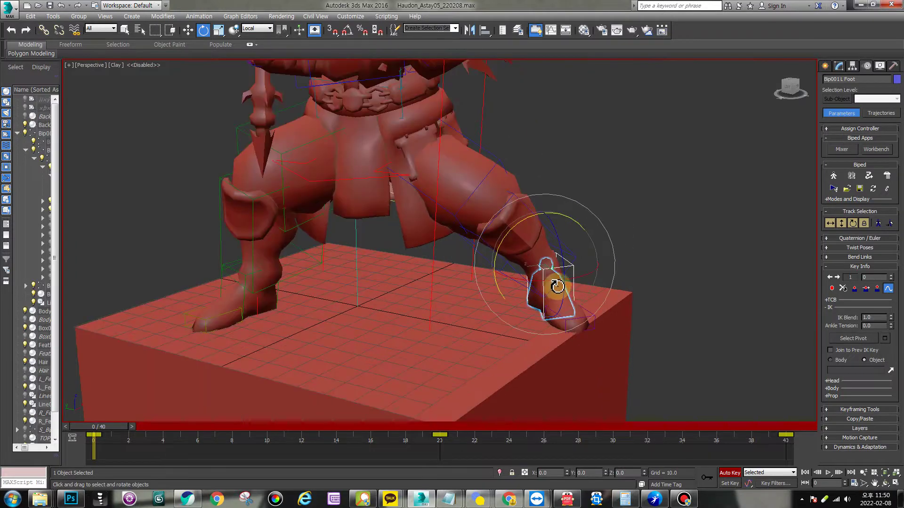
{"action": "scroll", "coordinate": [550, 268], "scroll_direction": "up", "scroll_amount": 3}
{"action": "middle_click_drag", "start_coordinate": [652, 279], "coordinate": [651, 267], "text": "alt"}
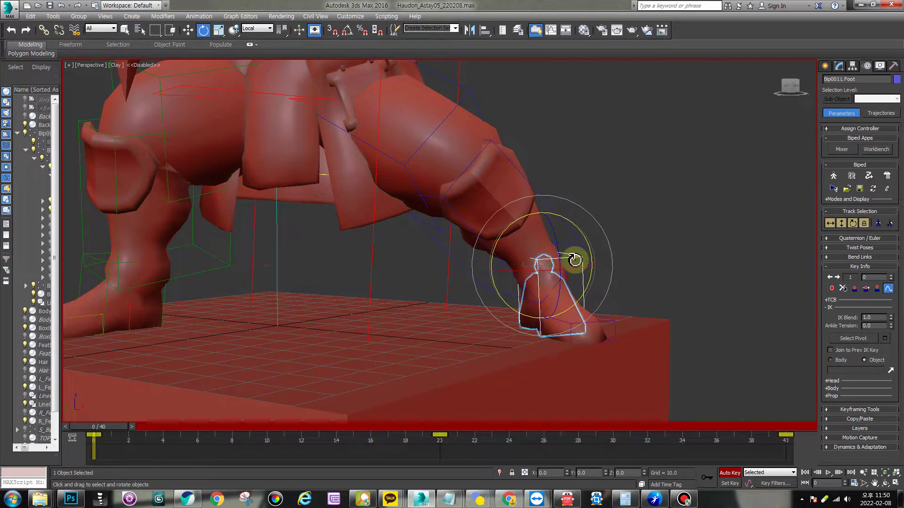
{"action": "right_click", "coordinate": [565, 257], "text": "alt"}
{"action": "left_click", "coordinate": [570, 245]}
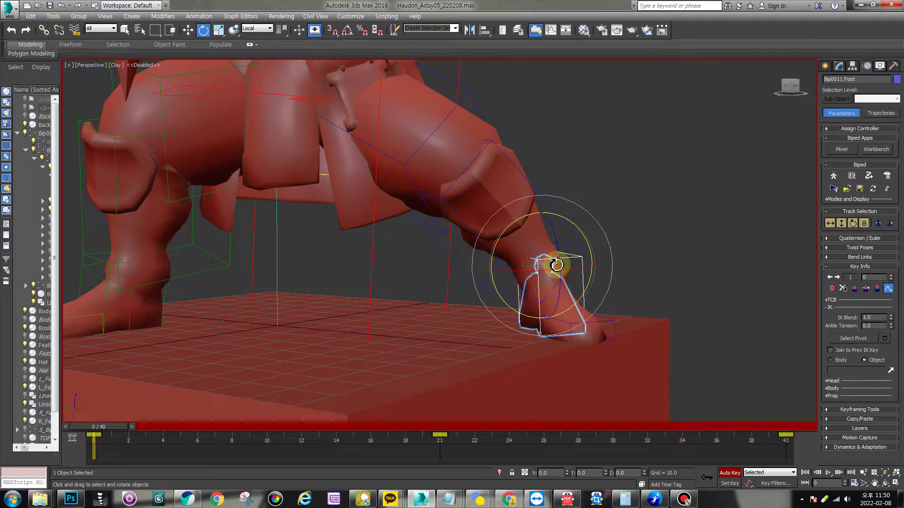
{"action": "right_click", "coordinate": [558, 264], "text": "alt"}
{"action": "left_click", "coordinate": [566, 251]}
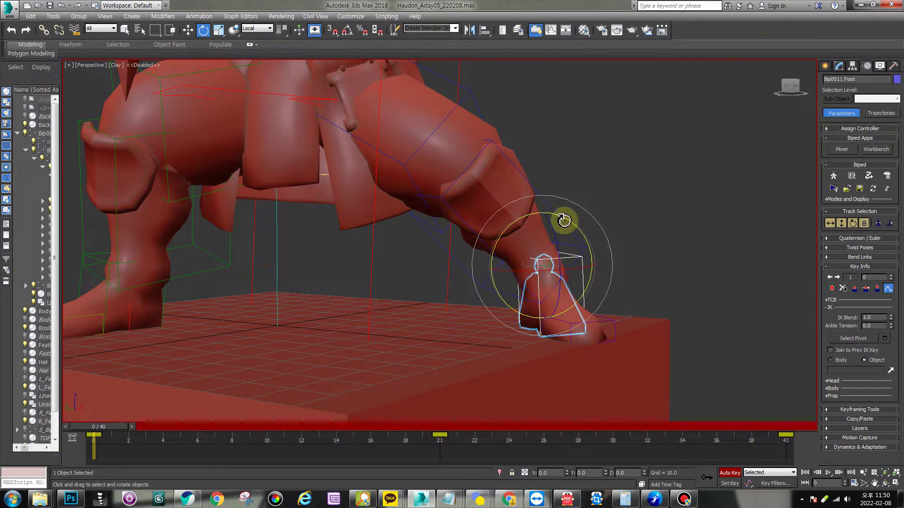
{"action": "left_click_drag", "start_coordinate": [563, 218], "coordinate": [554, 218]}
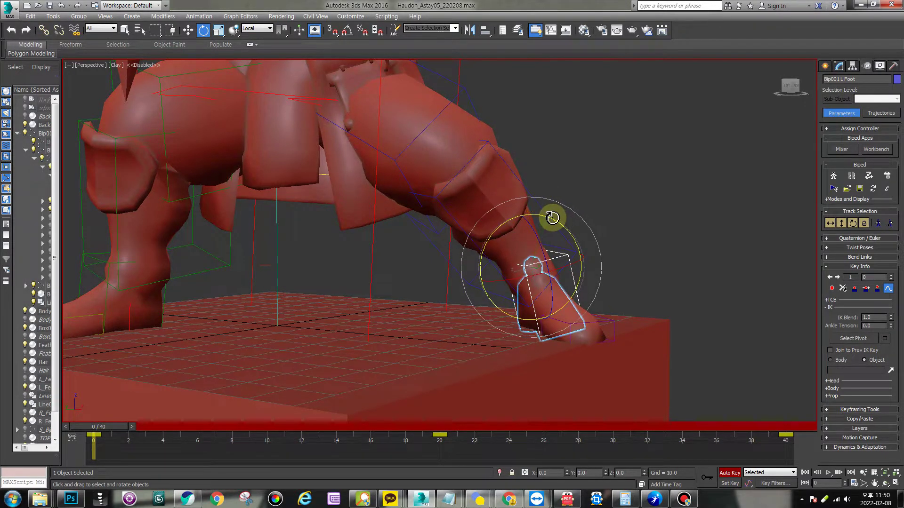
{"action": "key", "text": "End"}
{"action": "key", "text": "Home"}
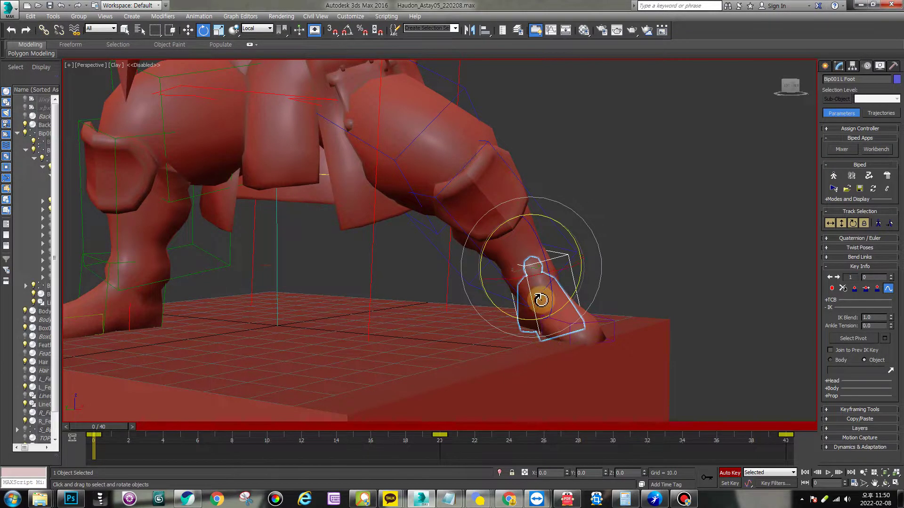
Step: Show the viewport in wireframe and try a further rotation of the left foot, undoing it
{"action": "right_click", "coordinate": [551, 264]}
{"action": "left_click", "coordinate": [595, 259]}
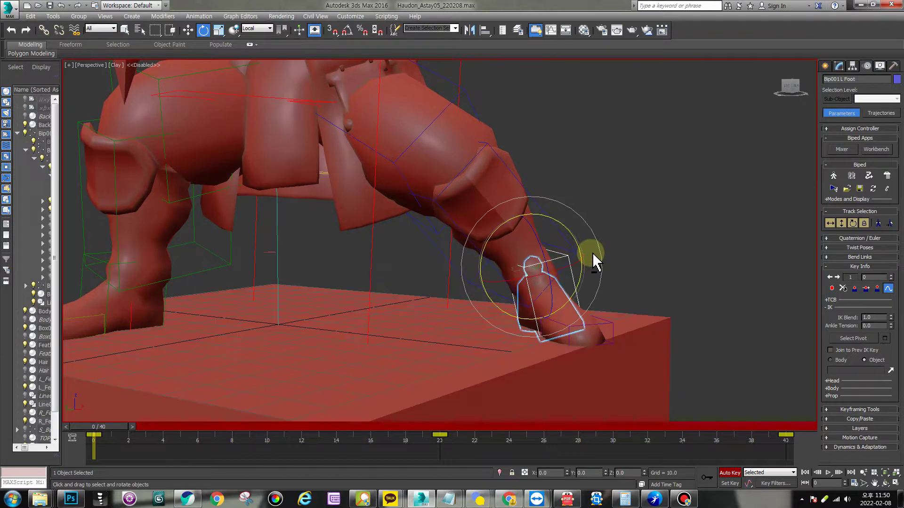
{"action": "key", "text": "F3"}
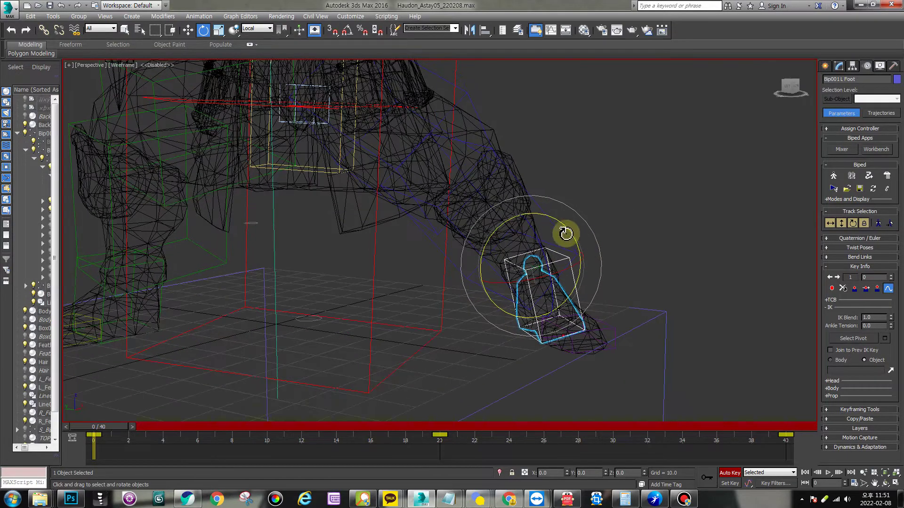
{"action": "left_click_drag", "start_coordinate": [552, 220], "coordinate": [542, 241]}
{"action": "key", "text": "ctrl+z"}
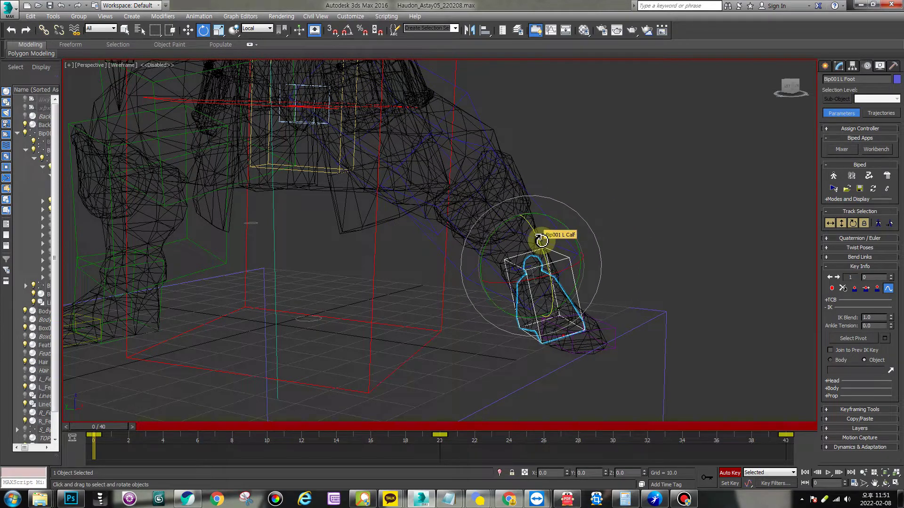
Step: Check the left toe bone, reselect the left foot and start choosing its IK pivot point
{"action": "mouse_move", "coordinate": [623, 258]}
{"action": "middle_mouse_down", "text": "alt"}
{"action": "mouse_move", "coordinate": [636, 264]}
{"action": "mouse_move", "coordinate": [645, 243]}
{"action": "mouse_move", "coordinate": [626, 261]}
{"action": "middle_mouse_up", "text": "alt"}
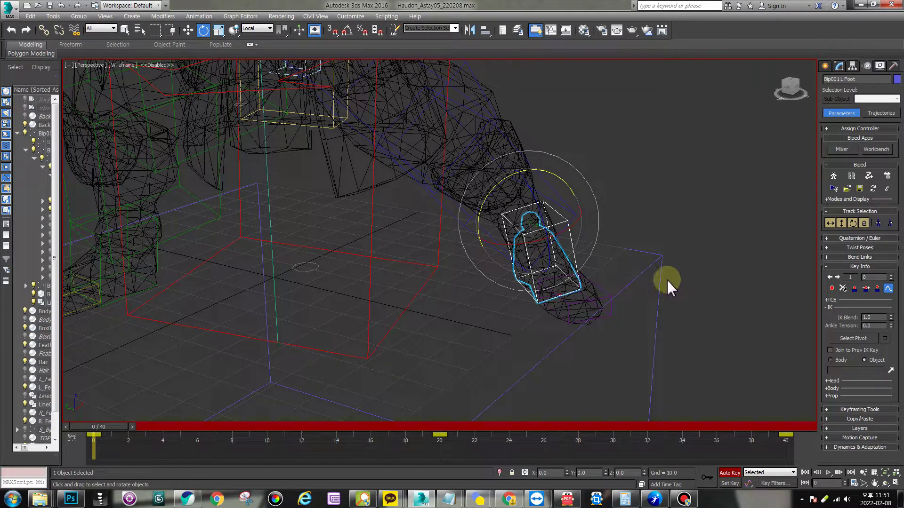
{"action": "left_click", "coordinate": [608, 295]}
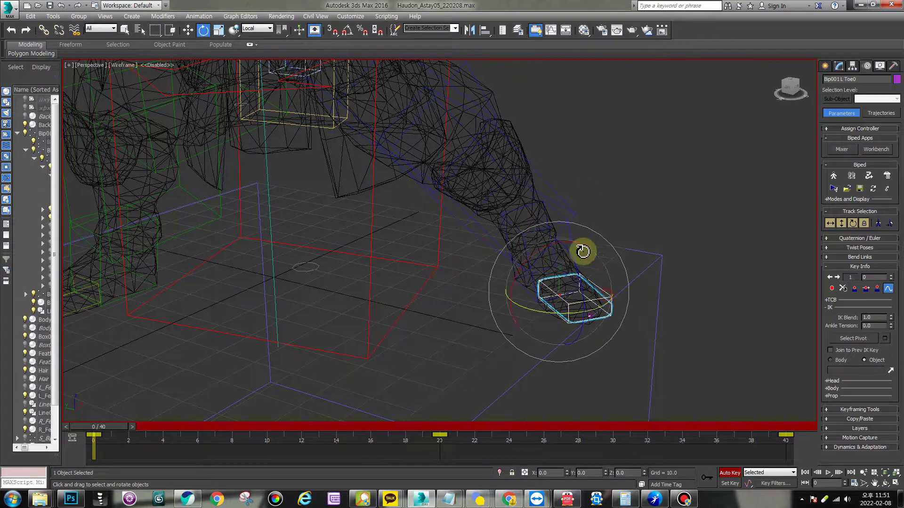
{"action": "left_click", "coordinate": [571, 230]}
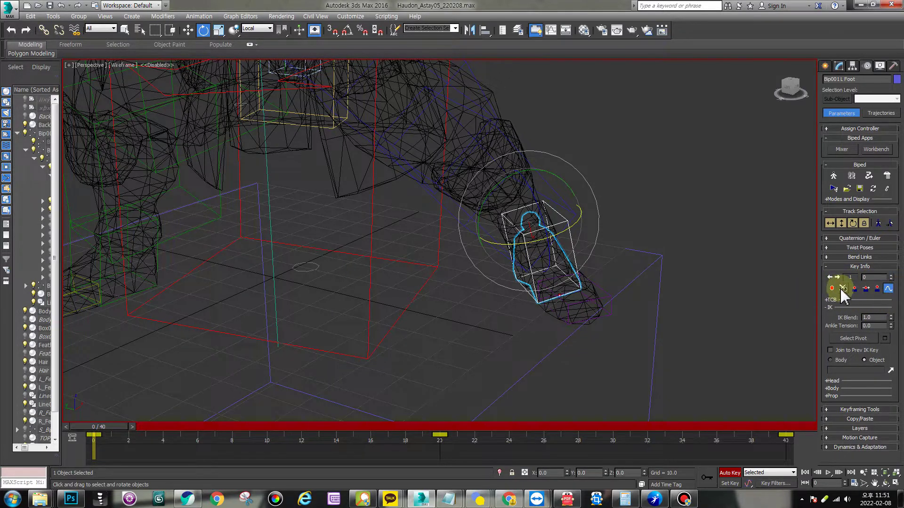
{"action": "left_click", "coordinate": [889, 289]}
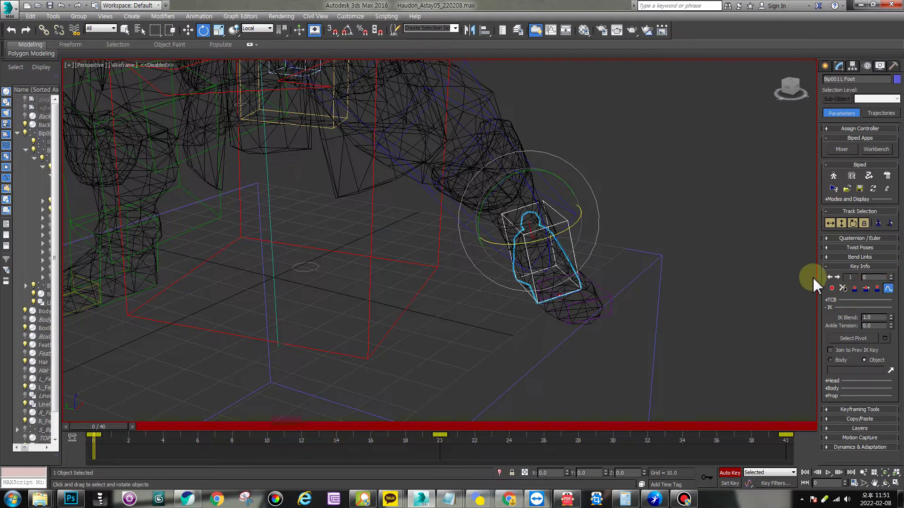
{"action": "left_click", "coordinate": [854, 338]}
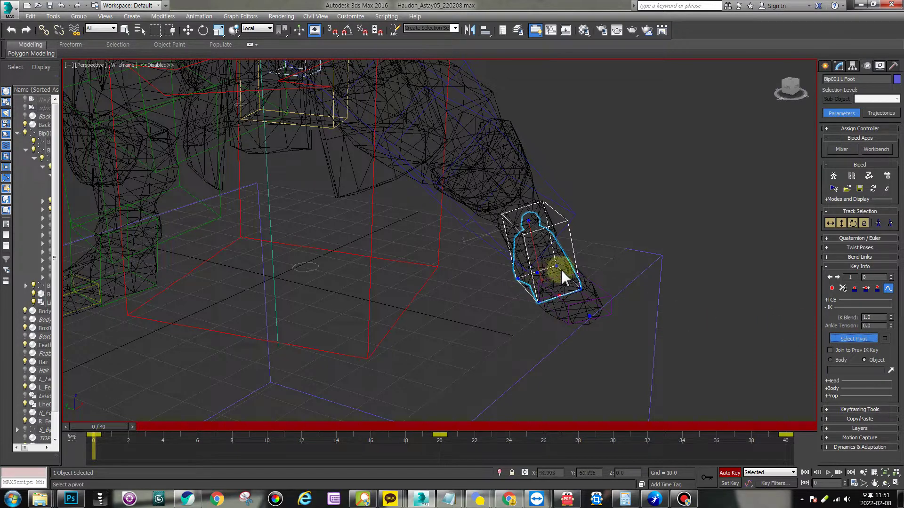
Step: Try the heel and ball pivot points of the left foot and set the toe-tip point as pivot
{"action": "scroll", "coordinate": [596, 263], "scroll_direction": "up", "scroll_amount": 5}
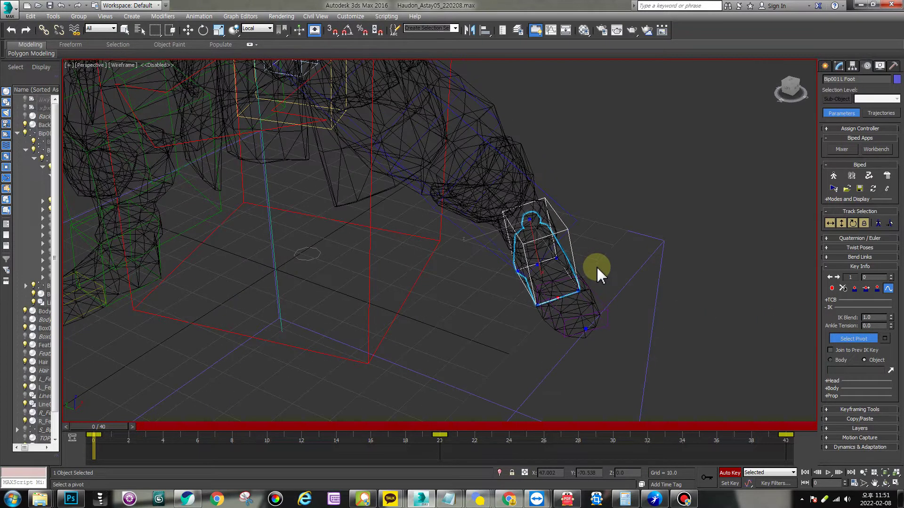
{"action": "middle_click_drag", "start_coordinate": [588, 265], "coordinate": [607, 261], "text": "alt"}
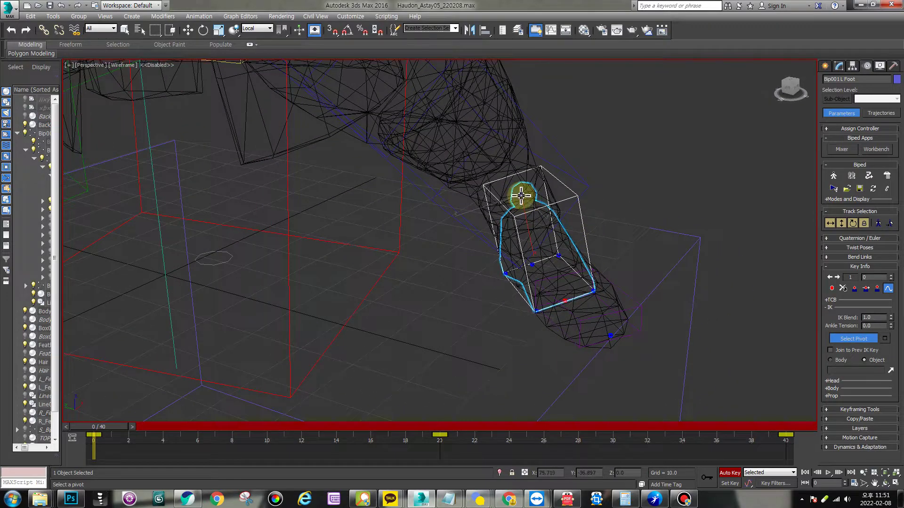
{"action": "left_click", "coordinate": [532, 264]}
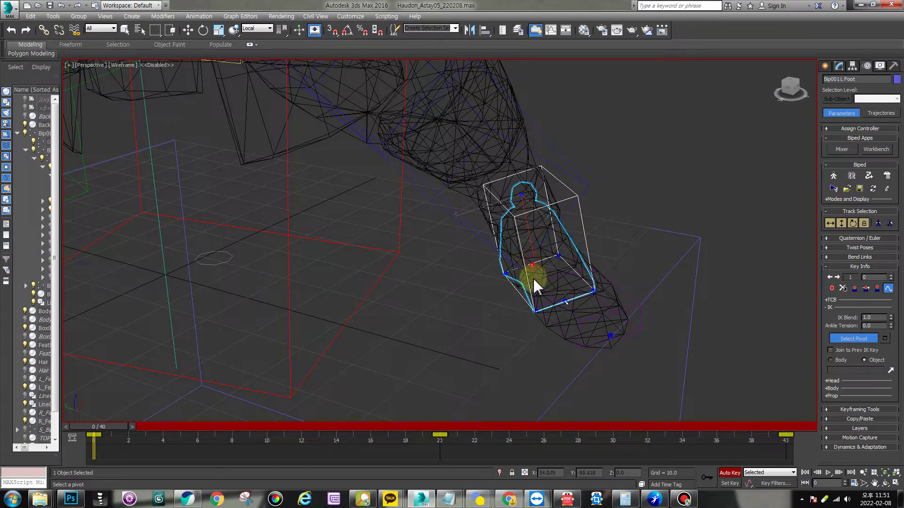
{"action": "left_click", "coordinate": [558, 255]}
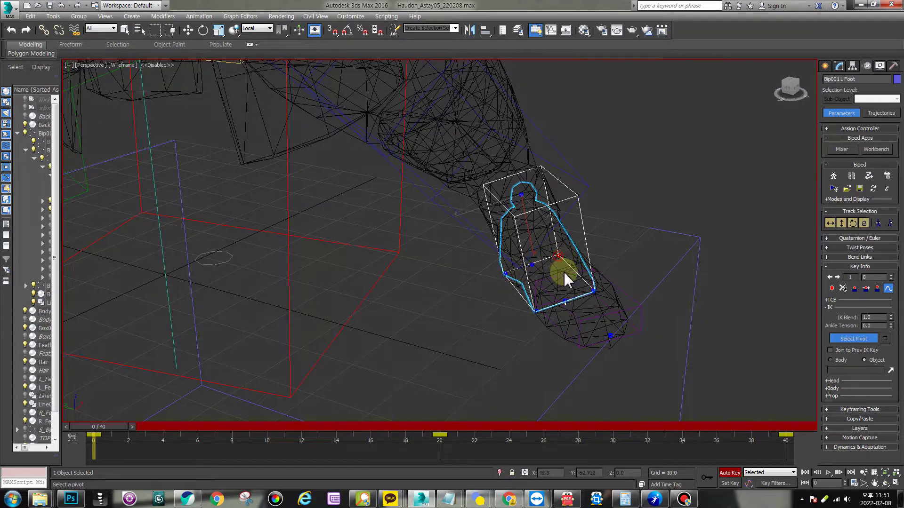
{"action": "left_click", "coordinate": [593, 291]}
{"action": "left_click", "coordinate": [535, 312]}
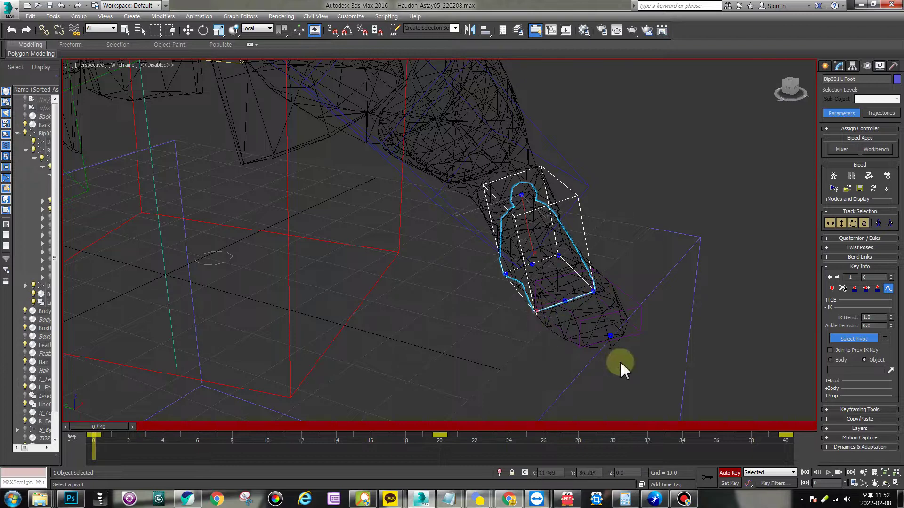
{"action": "left_click", "coordinate": [612, 337]}
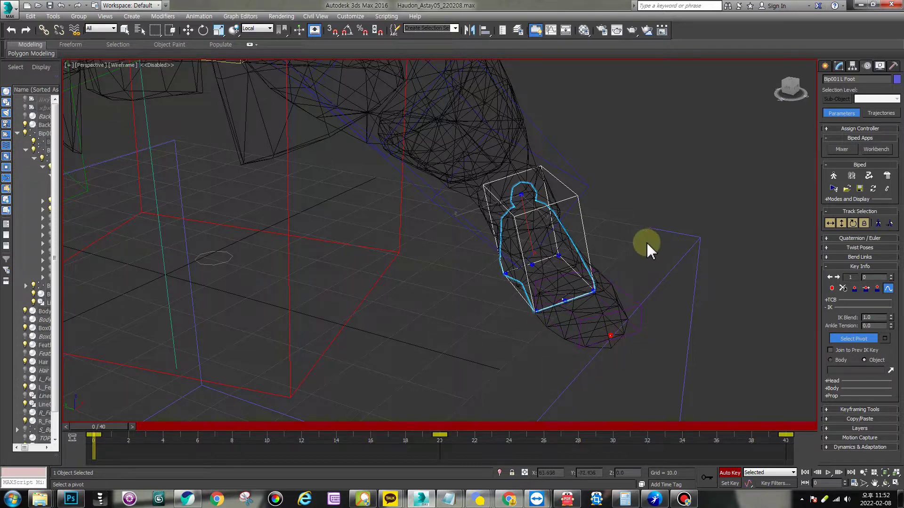
Step: Rotate the left foot about the toe-tip pivot in shaded view, undo the last two rotations and show edged faces
{"action": "key", "text": "e"}
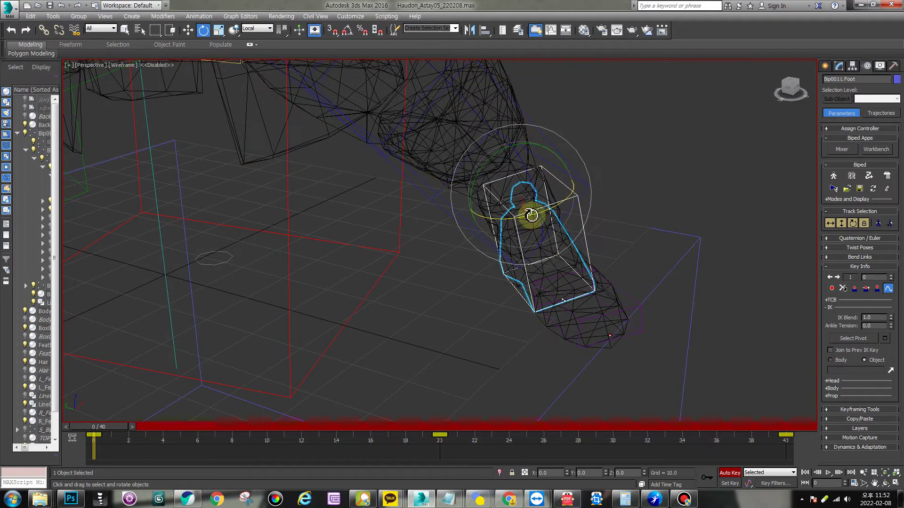
{"action": "key", "text": "F3"}
{"action": "mouse_move", "coordinate": [531, 214]}
{"action": "left_mouse_down"}
{"action": "mouse_move", "coordinate": [510, 222]}
{"action": "mouse_move", "coordinate": [575, 221]}
{"action": "left_mouse_up"}
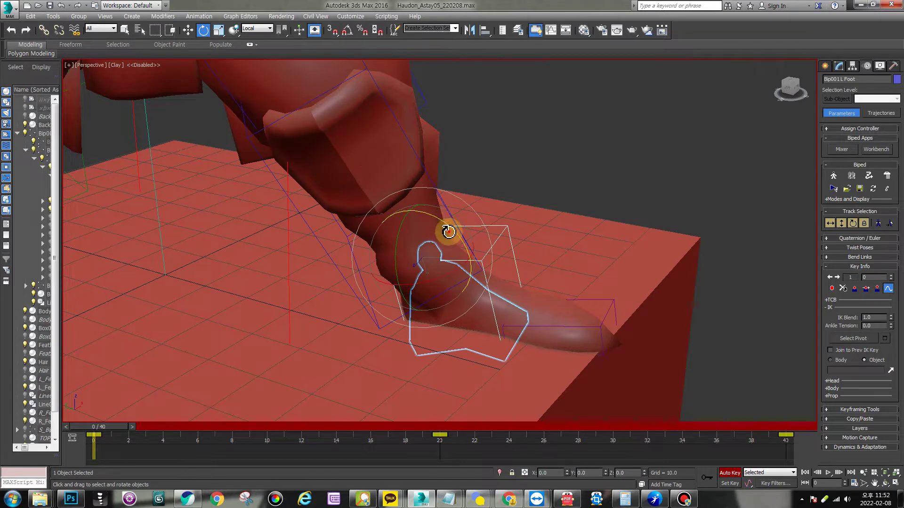
{"action": "left_click_drag", "start_coordinate": [448, 232], "coordinate": [509, 236]}
{"action": "key", "text": "ctrl+z"}
{"action": "key", "text": "ctrl+z"}
{"action": "key", "text": "F4"}
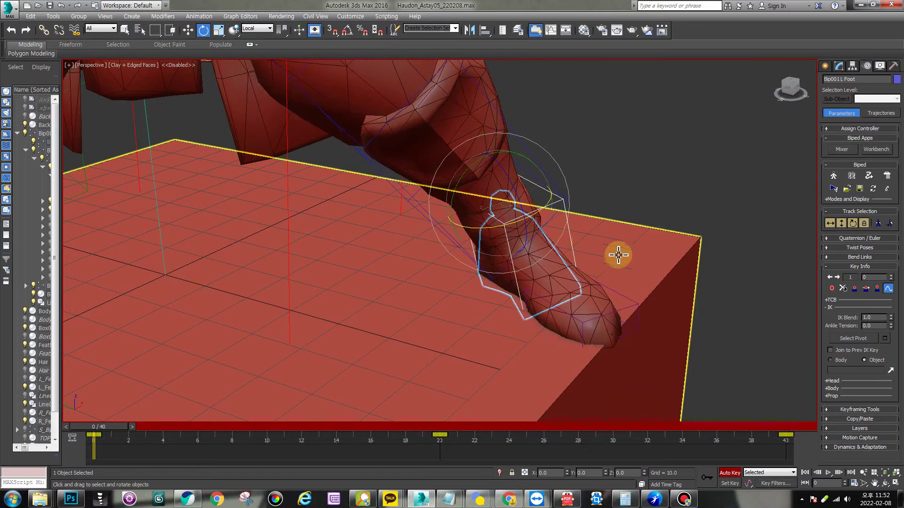
Step: Try rotating the left foot about its middle heel pivot in wireframe view and undo the rotation
{"action": "key", "text": "F3"}
{"action": "left_click", "coordinate": [852, 340]}
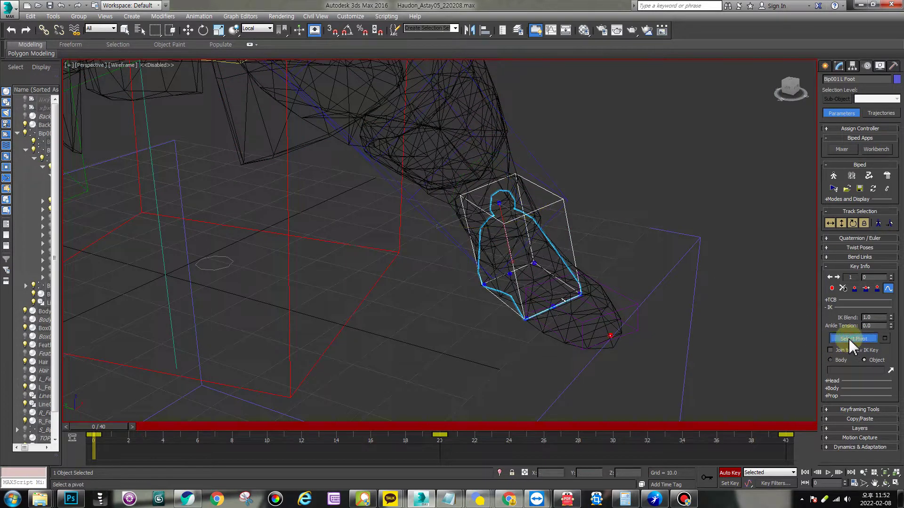
{"action": "left_click", "coordinate": [508, 271]}
{"action": "key", "text": "e"}
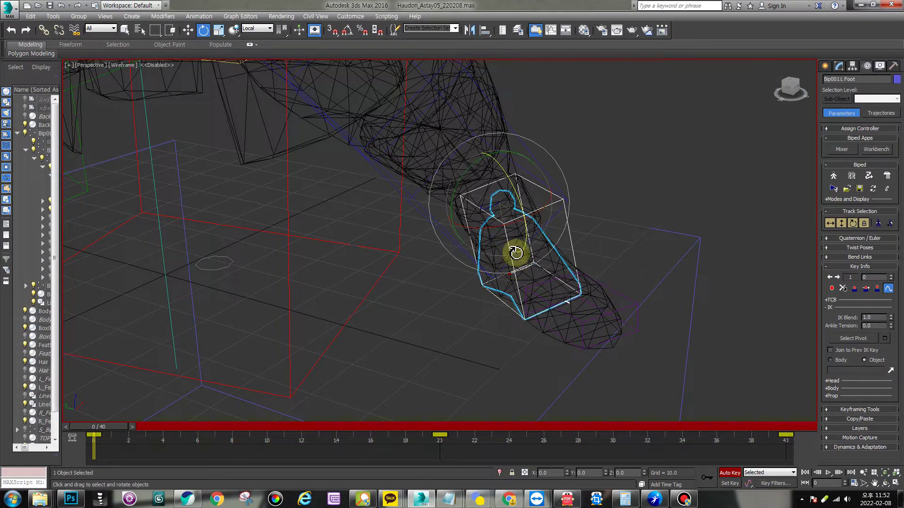
{"action": "mouse_move", "coordinate": [502, 212]}
{"action": "left_mouse_down"}
{"action": "mouse_move", "coordinate": [497, 191]}
{"action": "mouse_move", "coordinate": [504, 232]}
{"action": "mouse_move", "coordinate": [500, 196]}
{"action": "mouse_move", "coordinate": [511, 220]}
{"action": "left_mouse_up"}
{"action": "key", "text": "ctrl+z"}
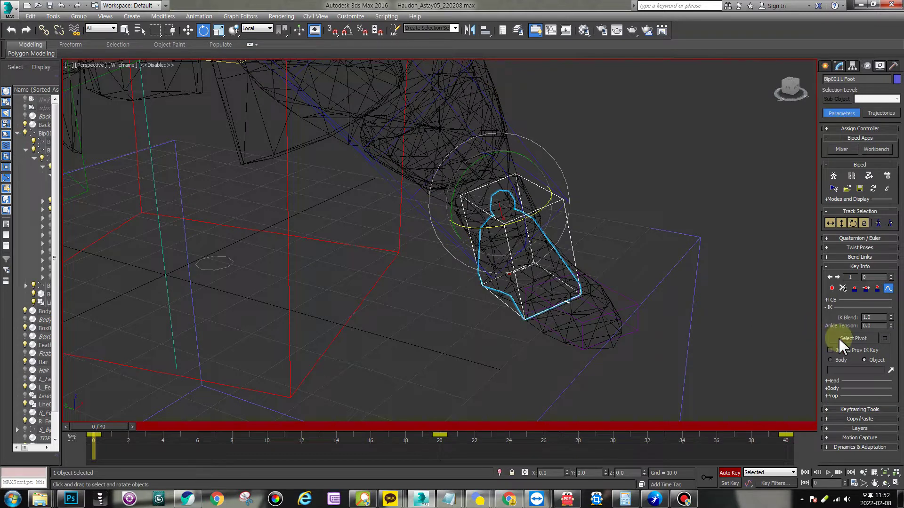
Step: Try rotating the left foot about its ankle pivot and undo the rotation
{"action": "left_click", "coordinate": [840, 339]}
{"action": "left_click", "coordinate": [498, 204]}
{"action": "key", "text": "e"}
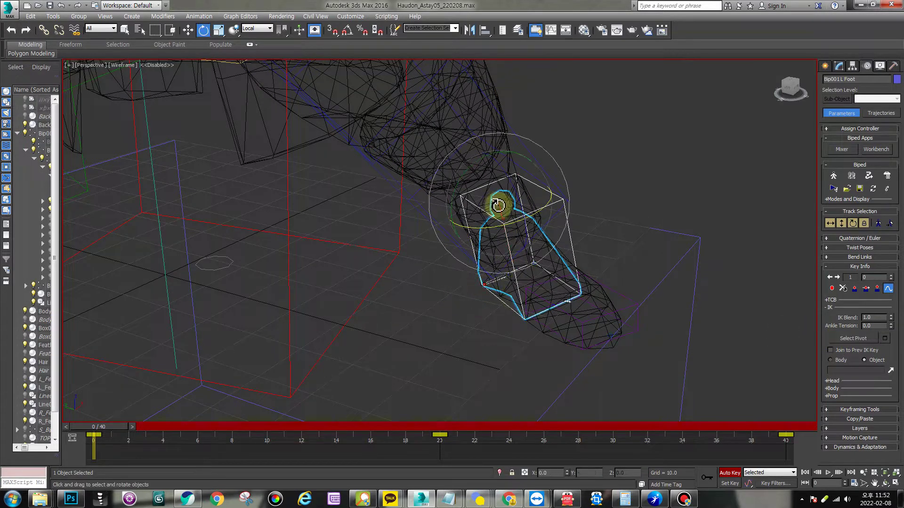
{"action": "left_click_drag", "start_coordinate": [471, 161], "coordinate": [480, 179]}
{"action": "key", "text": "ctrl+z"}
Step: Set the left foot's IK pivot to the inner front corner of its base and rotate the foot about it in shaded view
{"action": "left_click", "coordinate": [841, 340]}
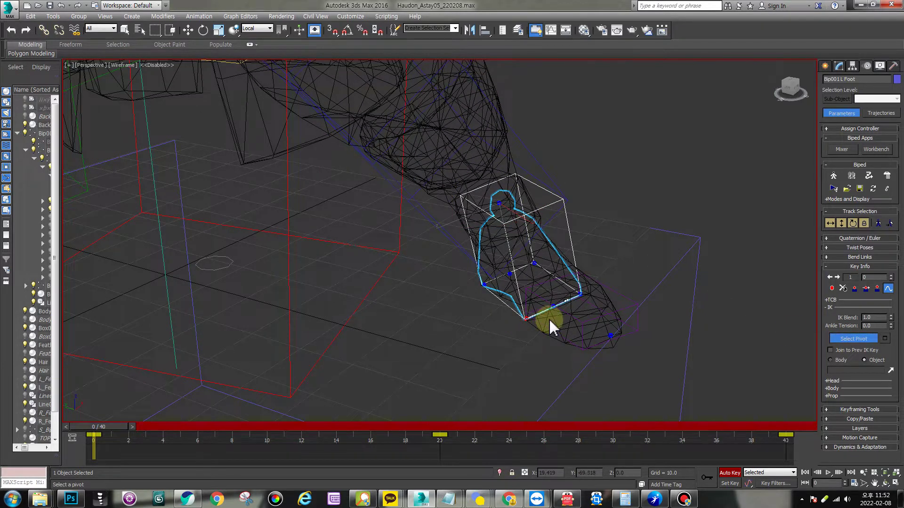
{"action": "left_click", "coordinate": [520, 315]}
{"action": "key", "text": "F3"}
{"action": "key", "text": "e"}
{"action": "left_click_drag", "start_coordinate": [471, 160], "coordinate": [511, 197]}
Step: Compare the left foot's pose and pivot at frame 40 with frame 0 in wireframe view
{"action": "key", "text": "End"}
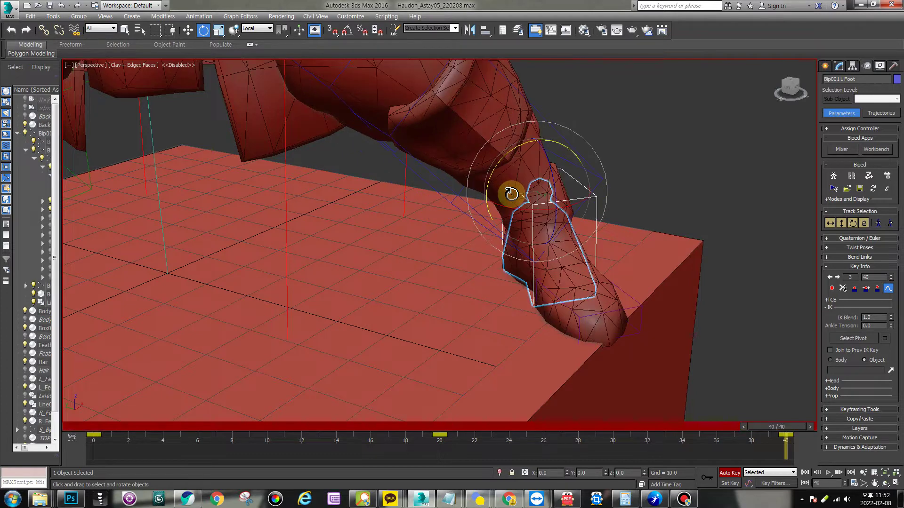
{"action": "middle_click_drag", "start_coordinate": [563, 230], "coordinate": [517, 182], "text": "alt"}
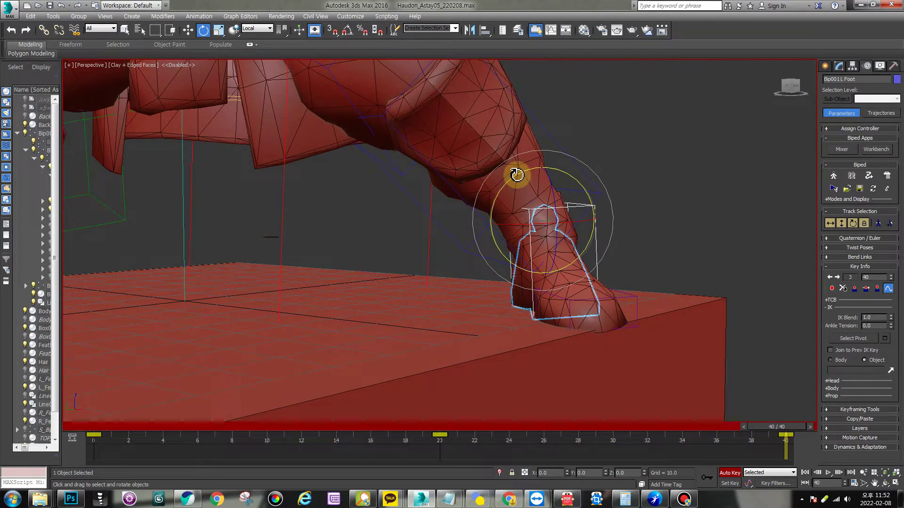
{"action": "mouse_move", "coordinate": [516, 175]}
{"action": "left_mouse_down"}
{"action": "mouse_move", "coordinate": [508, 184]}
{"action": "mouse_move", "coordinate": [528, 187]}
{"action": "left_mouse_up"}
{"action": "key", "text": "F3"}
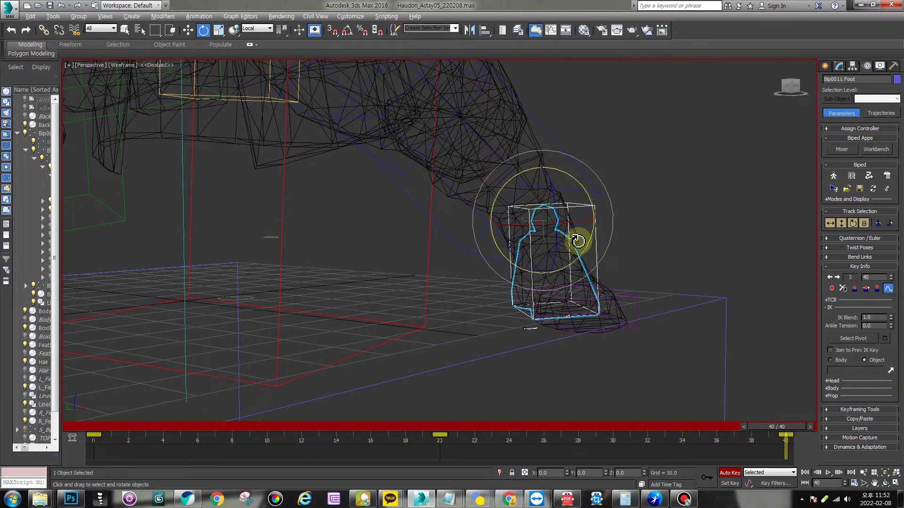
{"action": "middle_click_drag", "start_coordinate": [579, 241], "coordinate": [587, 262], "text": "alt"}
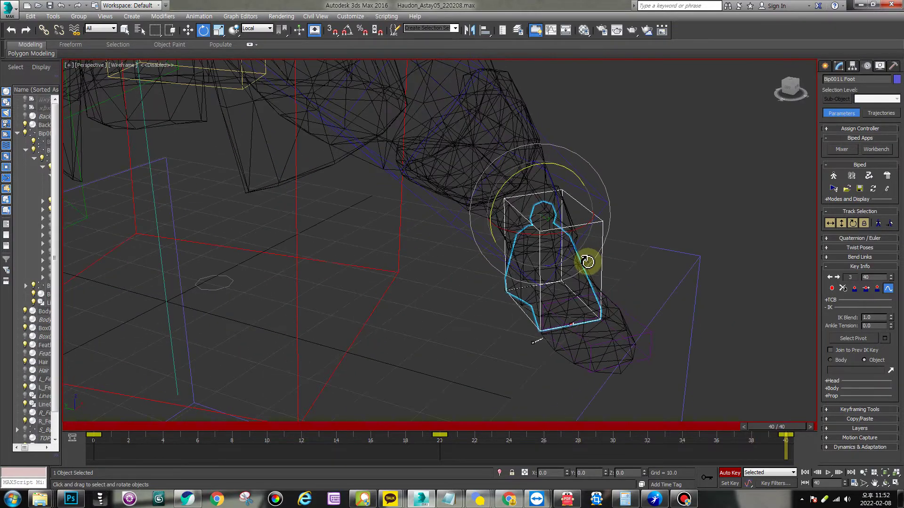
{"action": "left_click", "coordinate": [89, 428]}
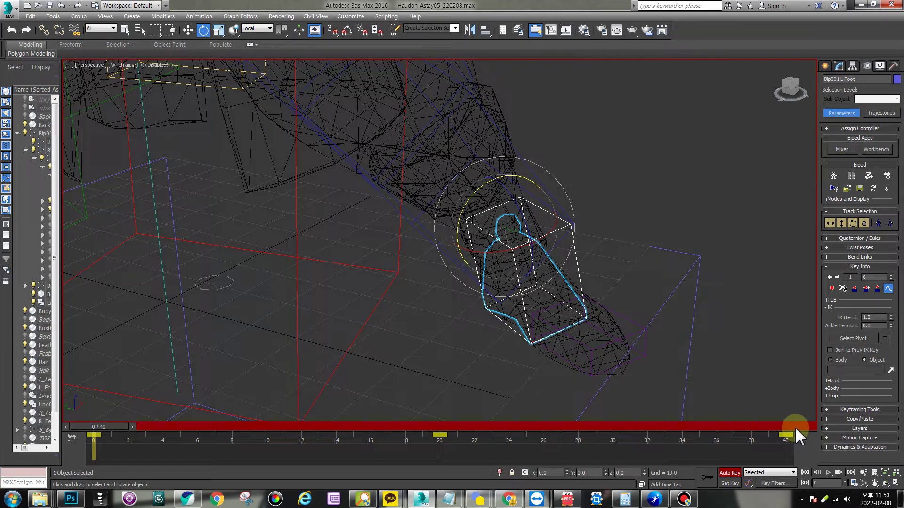
{"action": "left_click", "coordinate": [796, 430]}
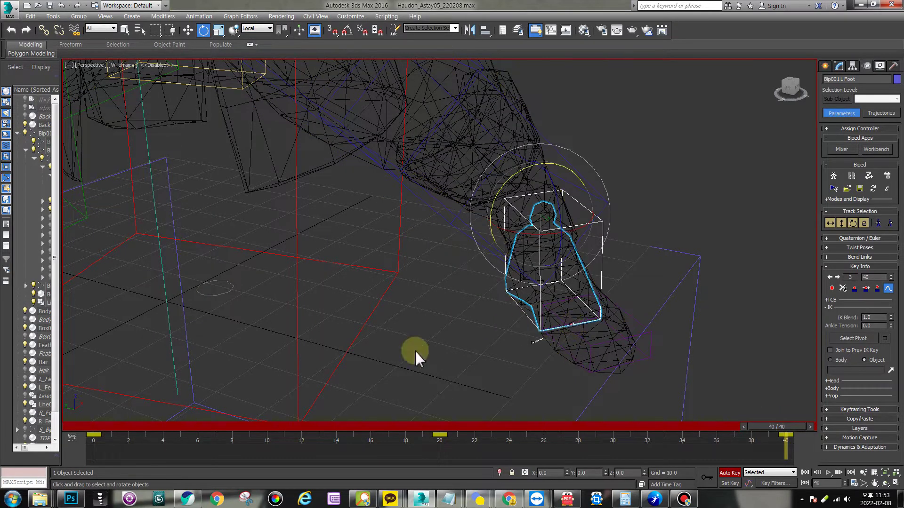
{"action": "left_click", "coordinate": [91, 427]}
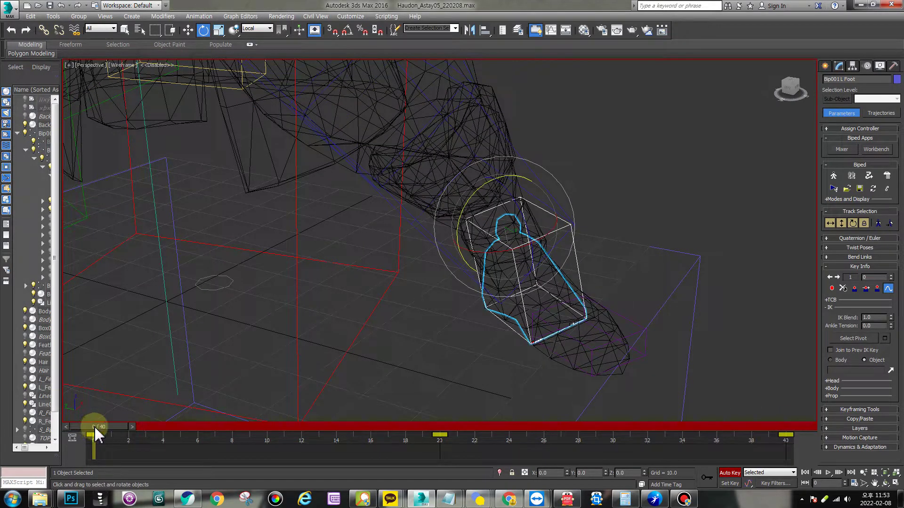
Step: Set the left foot's IK pivot at frame 0 to the inner front corner and rotate the foot slightly about it in shaded view
{"action": "left_click", "coordinate": [853, 338]}
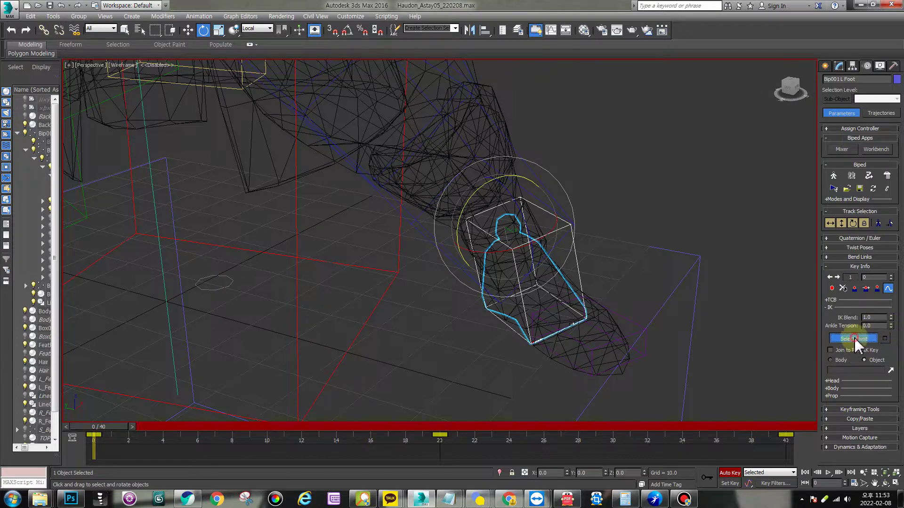
{"action": "left_click", "coordinate": [536, 344]}
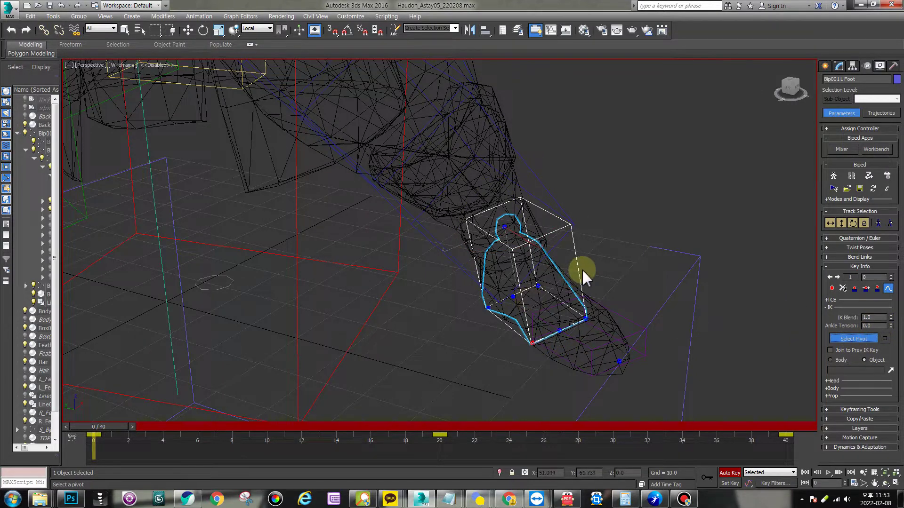
{"action": "key", "text": "F3"}
{"action": "key", "text": "e"}
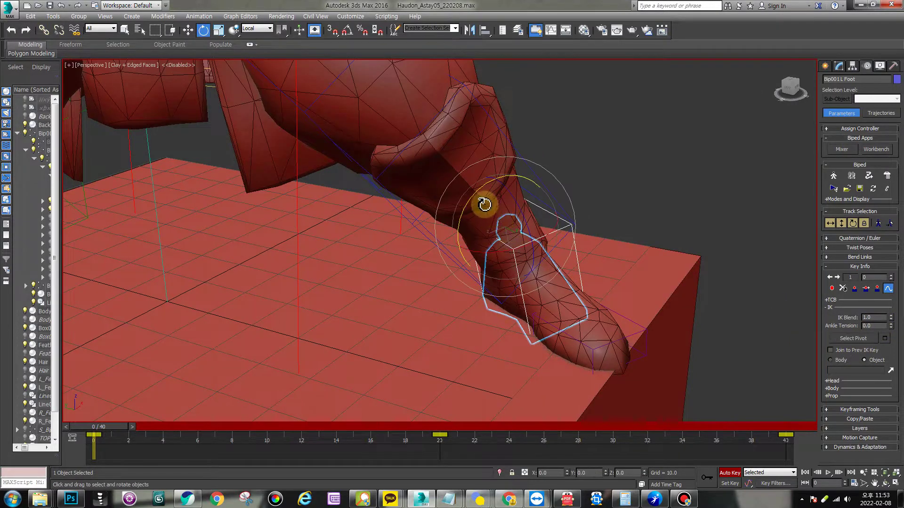
{"action": "mouse_move", "coordinate": [479, 192]}
{"action": "left_mouse_down"}
{"action": "mouse_move", "coordinate": [490, 188]}
{"action": "mouse_move", "coordinate": [477, 193]}
{"action": "left_mouse_up"}
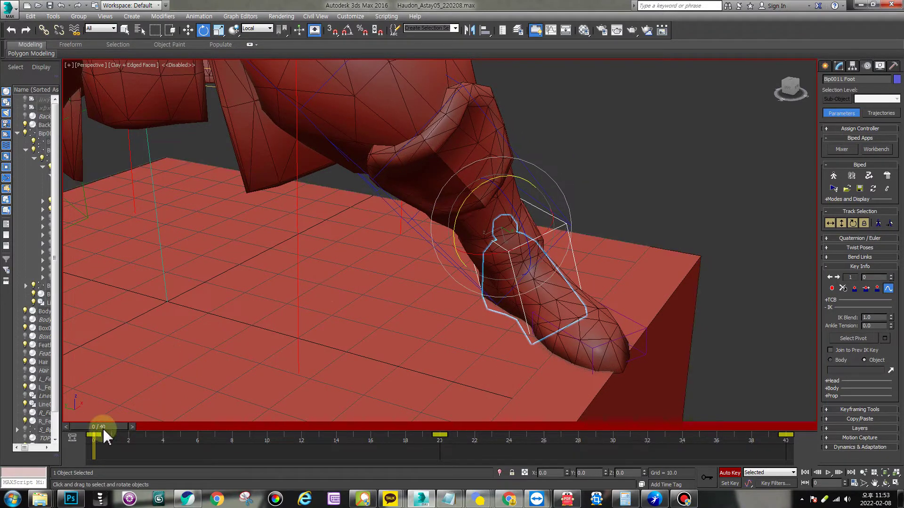
Step: Copy the left foot's frame 0 key to frame 40 with position, rotation and scale included
{"action": "left_click_drag", "start_coordinate": [103, 427], "coordinate": [807, 433]}
{"action": "right_click", "coordinate": [807, 433]}
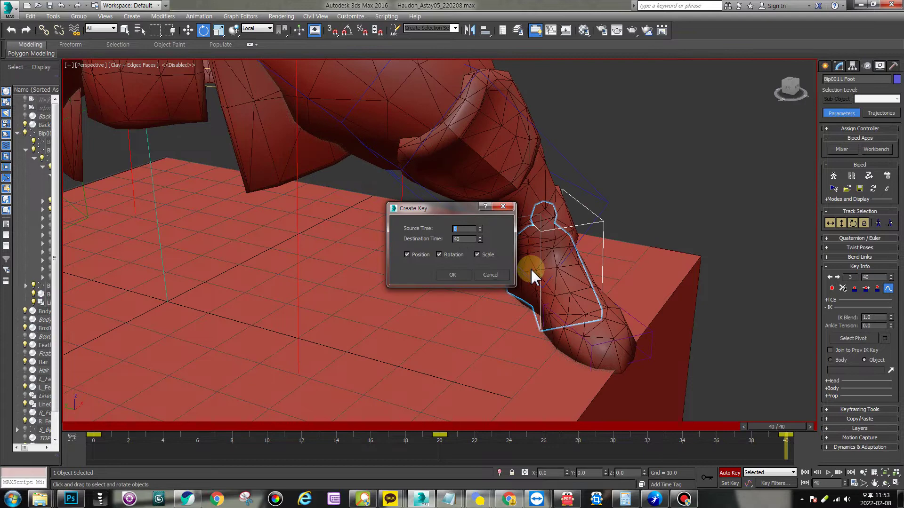
{"action": "left_click", "coordinate": [451, 276]}
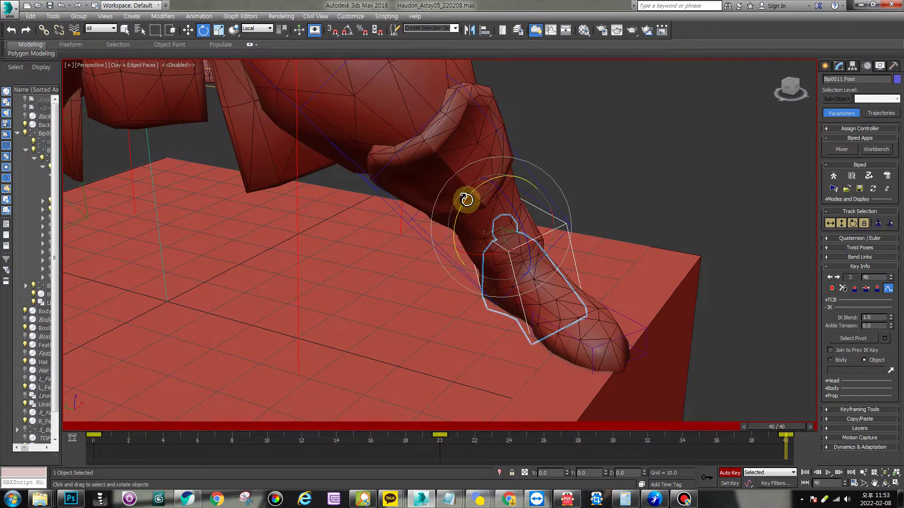
Step: Check the left foot's pivot and pose at frames 40, 20 and 0 in wireframe view
{"action": "key", "text": "F3"}
{"action": "left_click", "coordinate": [853, 341]}
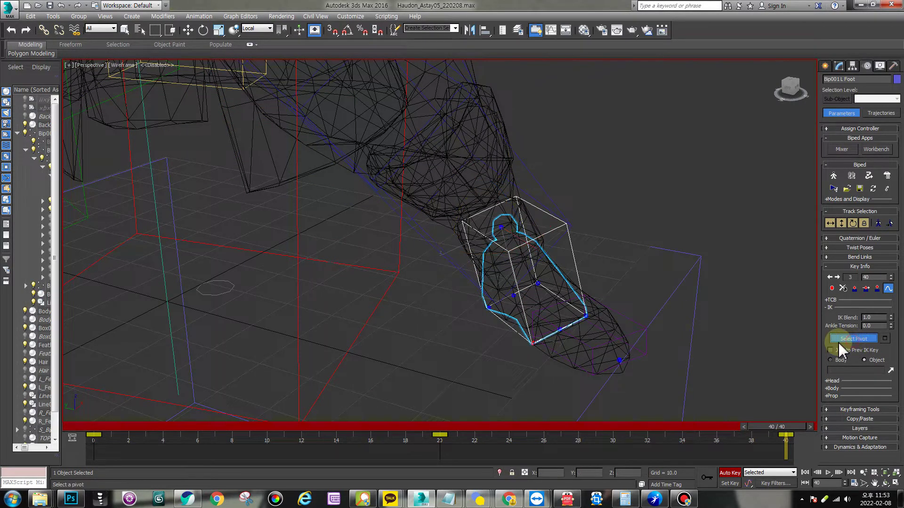
{"action": "left_click", "coordinate": [523, 344]}
{"action": "left_click", "coordinate": [447, 428]}
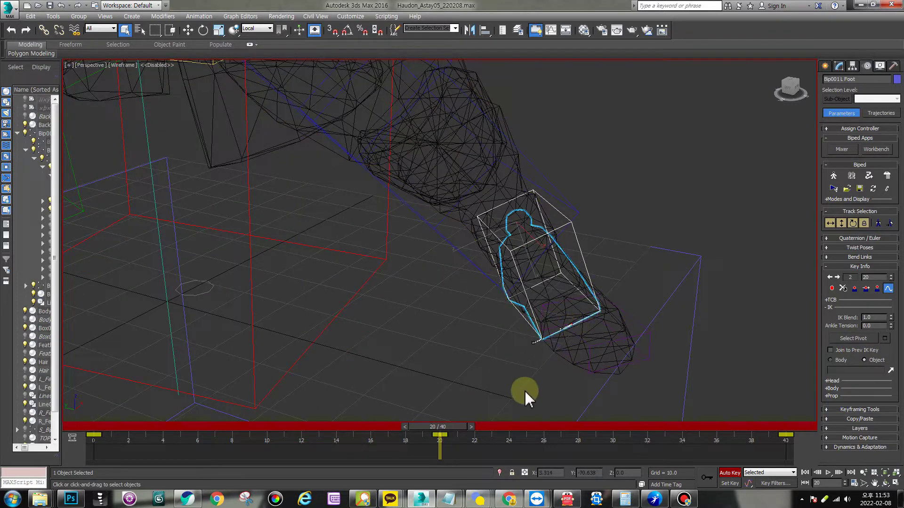
{"action": "left_click_drag", "start_coordinate": [406, 446], "coordinate": [437, 438]}
{"action": "left_click", "coordinate": [96, 428]}
{"action": "mouse_move", "coordinate": [97, 426]}
{"action": "left_mouse_down"}
{"action": "mouse_move", "coordinate": [430, 444]}
{"action": "mouse_move", "coordinate": [166, 444]}
{"action": "mouse_move", "coordinate": [96, 434]}
{"action": "left_mouse_up"}
Step: Play the animation in shaded view and examine whether the left foot stays planted, from a wider angle
{"action": "key", "text": "F3"}
{"action": "key", "text": "/"}
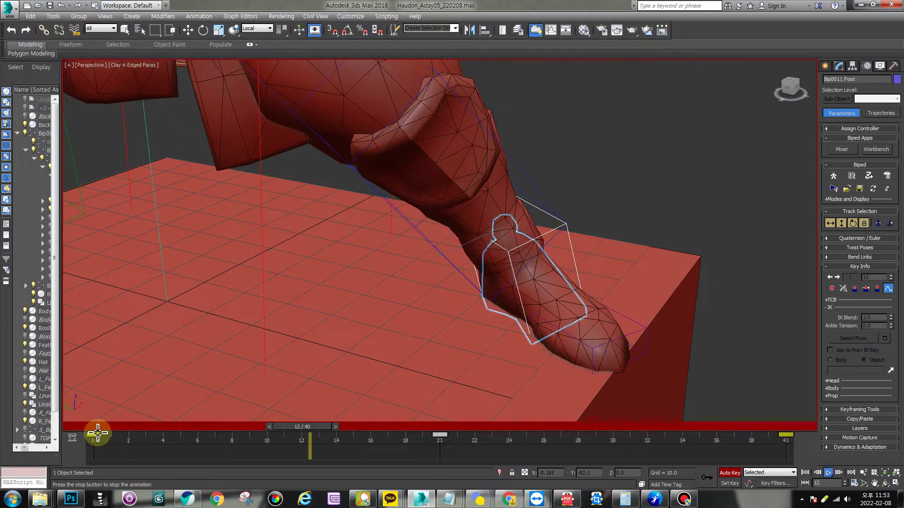
{"action": "scroll", "coordinate": [610, 320], "scroll_direction": "down", "scroll_amount": 2}
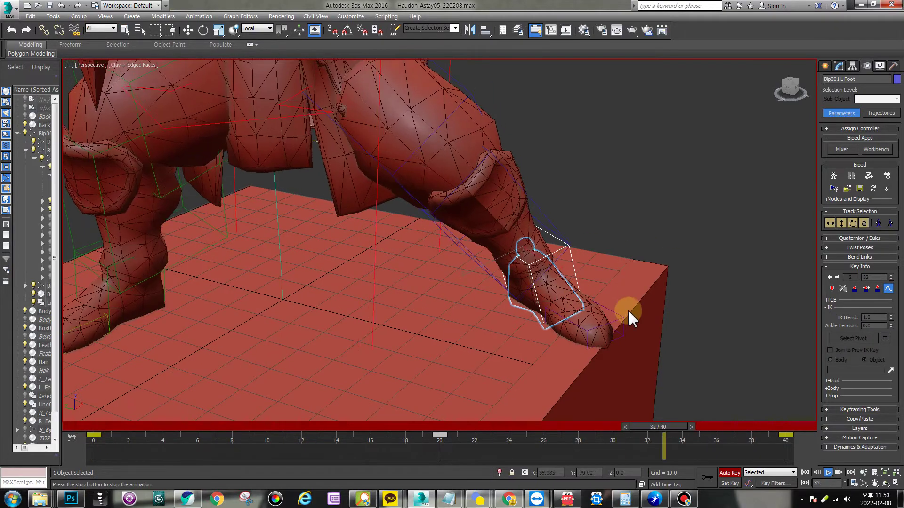
{"action": "middle_click_drag", "start_coordinate": [628, 310], "coordinate": [630, 301], "text": "alt"}
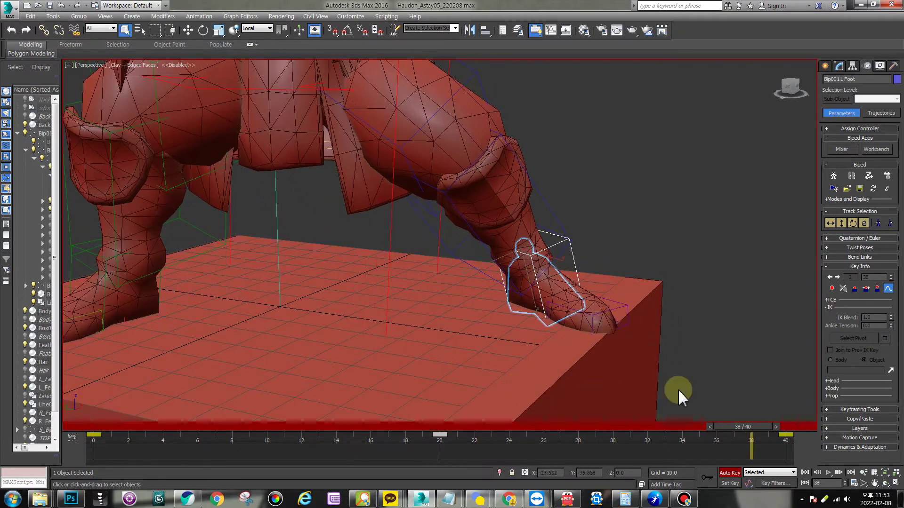
{"action": "key", "text": "d"}
{"action": "key", "text": "/"}
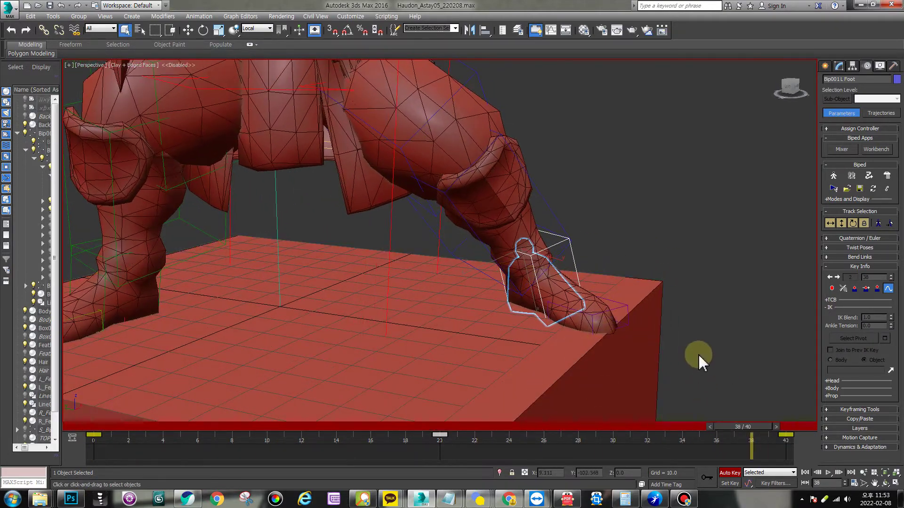
Step: Set a sliding key on the left foot at frame 38 and activate pivot selection in wireframe view
{"action": "left_click", "coordinate": [867, 289]}
{"action": "left_click", "coordinate": [853, 338]}
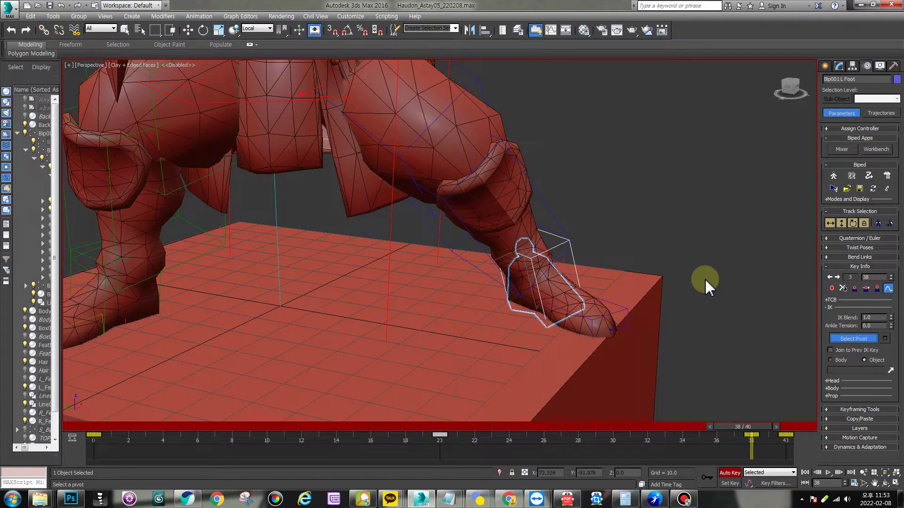
{"action": "key", "text": "F3"}
{"action": "middle_click_drag", "start_coordinate": [645, 230], "coordinate": [656, 248], "text": "alt"}
{"action": "key", "text": "alt+z"}
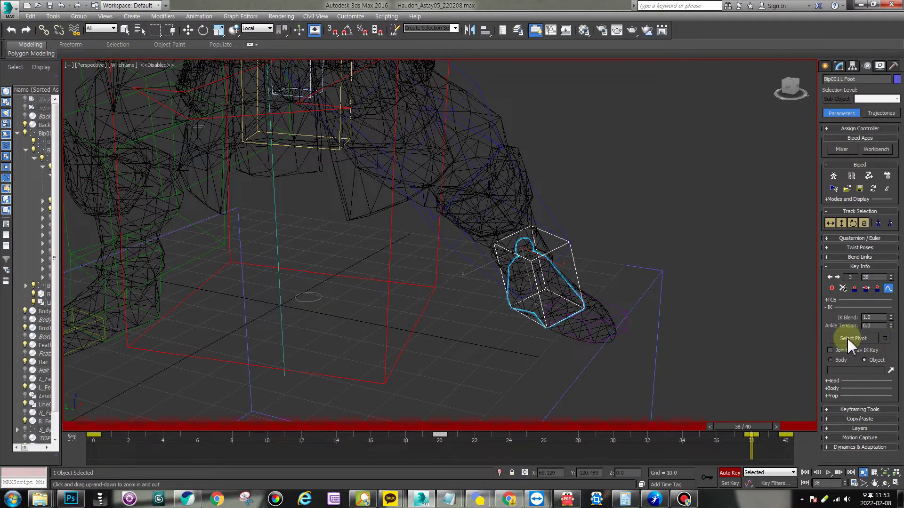
Step: Open the Pivot Selection Dialog, place it beside the left foot and display the foot's pivot points up close
{"action": "left_click", "coordinate": [885, 338]}
{"action": "left_click_drag", "start_coordinate": [887, 337], "coordinate": [641, 249]}
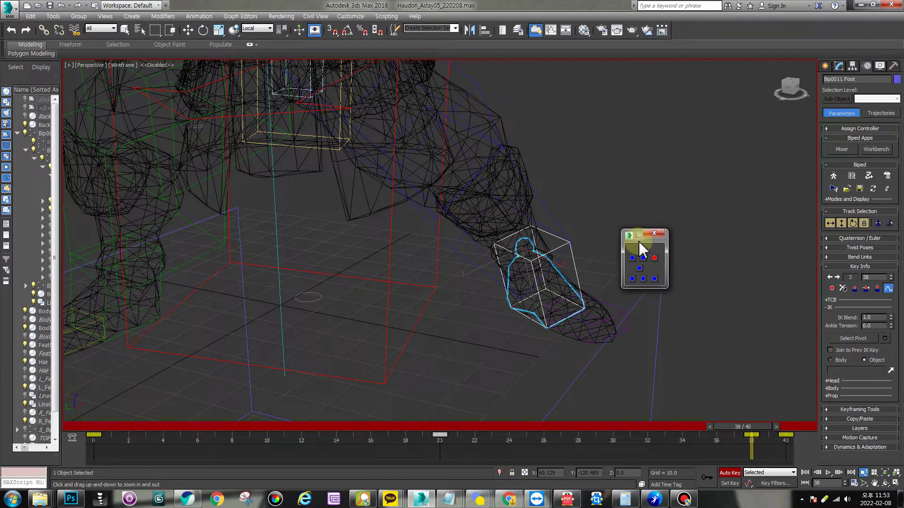
{"action": "left_click", "coordinate": [864, 339]}
{"action": "scroll", "coordinate": [560, 296], "scroll_direction": "up", "scroll_amount": 4}
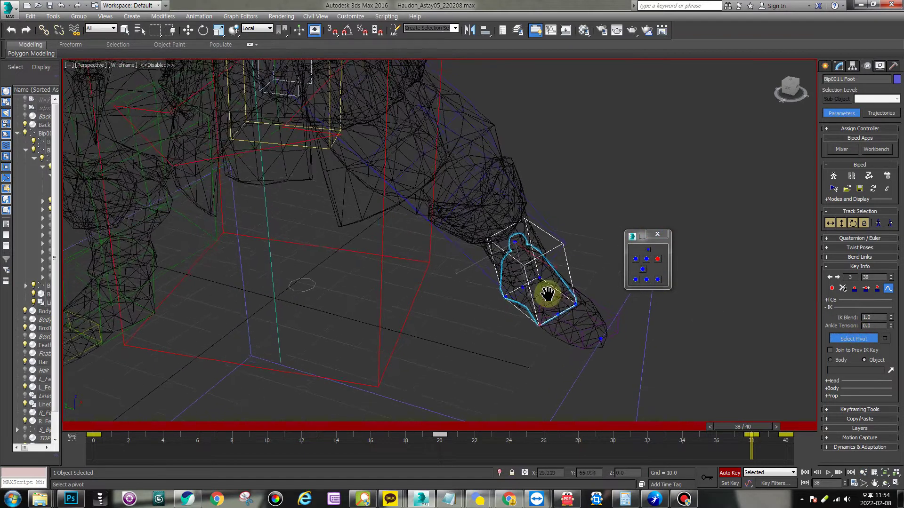
{"action": "middle_click_drag", "start_coordinate": [549, 277], "coordinate": [564, 264], "text": "alt"}
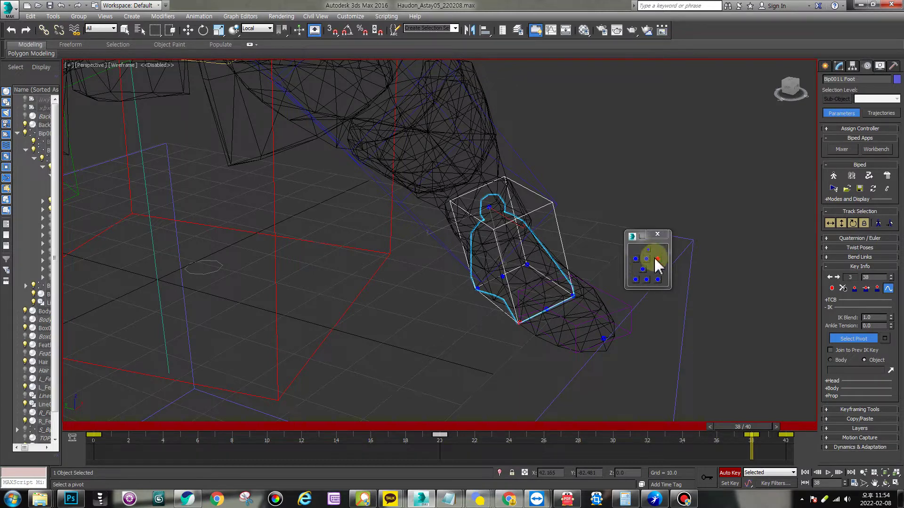
Step: Try the ankle, heel, middle front and outer front pivots for the left foot, ending on the inner front corner
{"action": "left_click", "coordinate": [644, 271]}
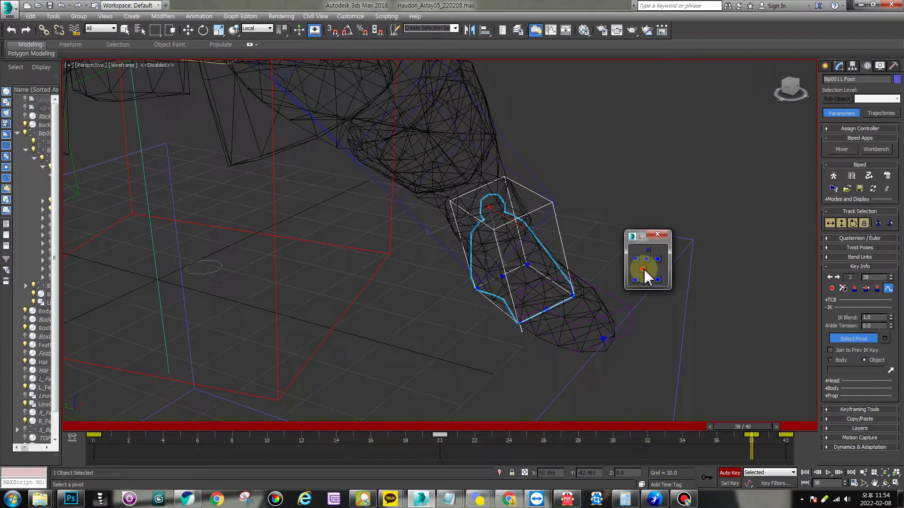
{"action": "left_click", "coordinate": [647, 280]}
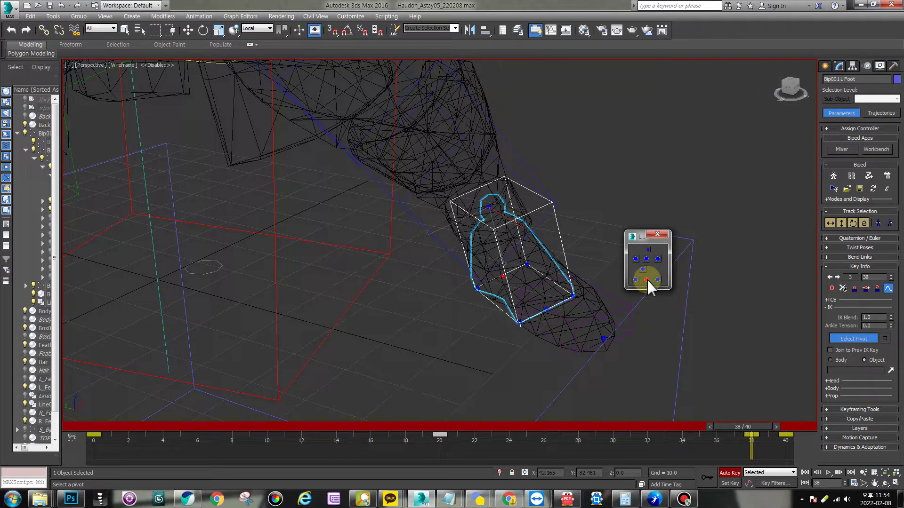
{"action": "left_click", "coordinate": [647, 259]}
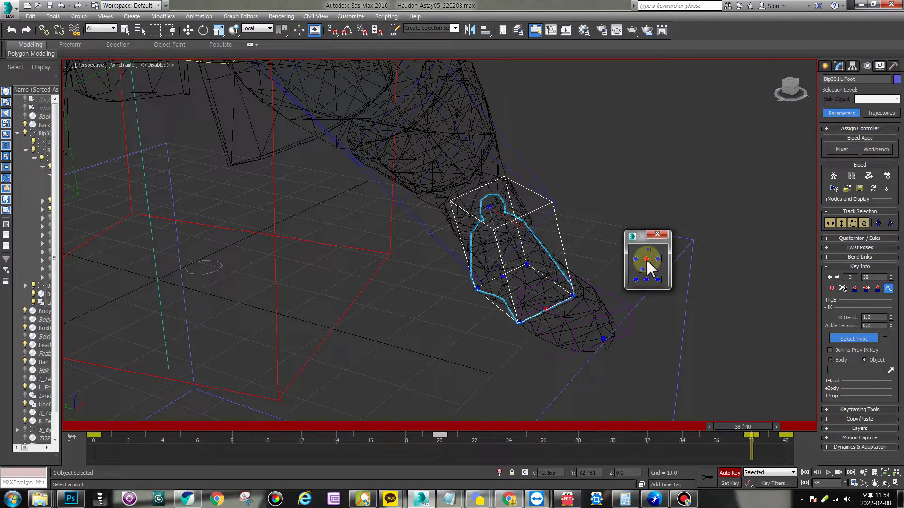
{"action": "left_click", "coordinate": [604, 338]}
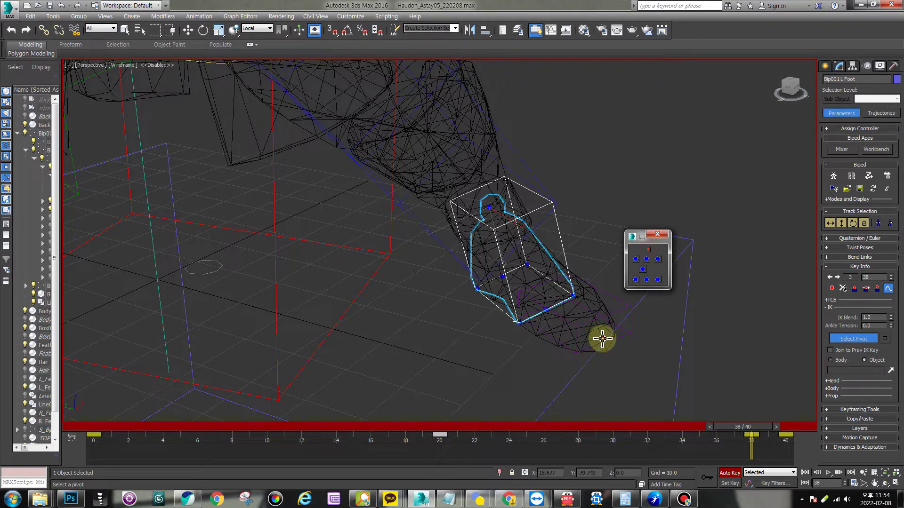
{"action": "left_click", "coordinate": [658, 280]}
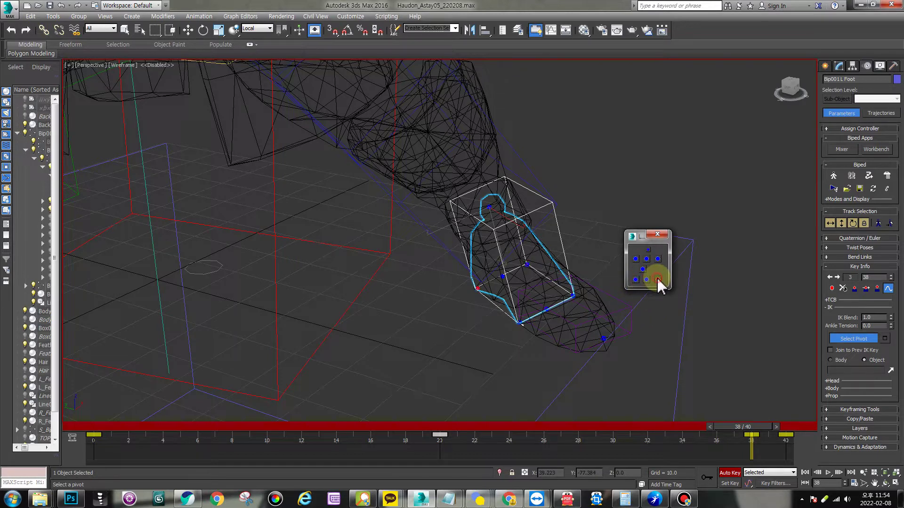
{"action": "left_click", "coordinate": [636, 259]}
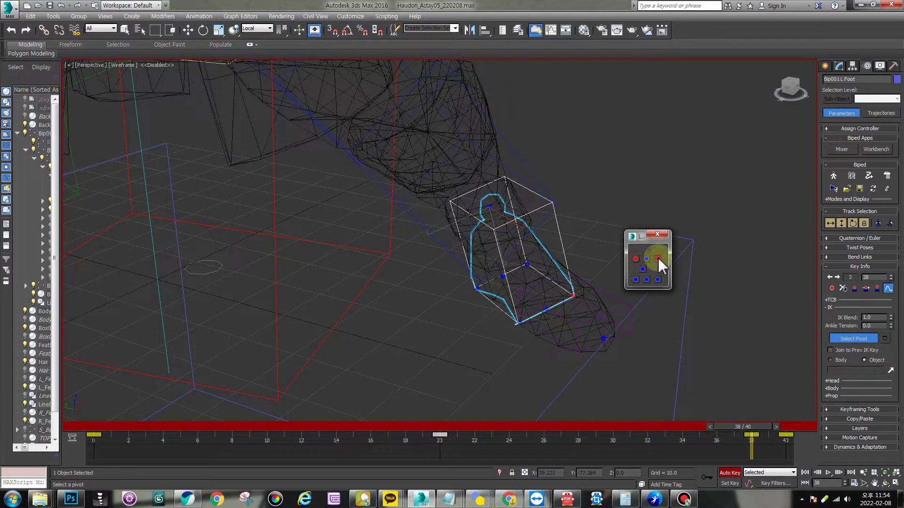
{"action": "left_click", "coordinate": [658, 258]}
{"action": "left_click_drag", "start_coordinate": [641, 235], "coordinate": [651, 235]}
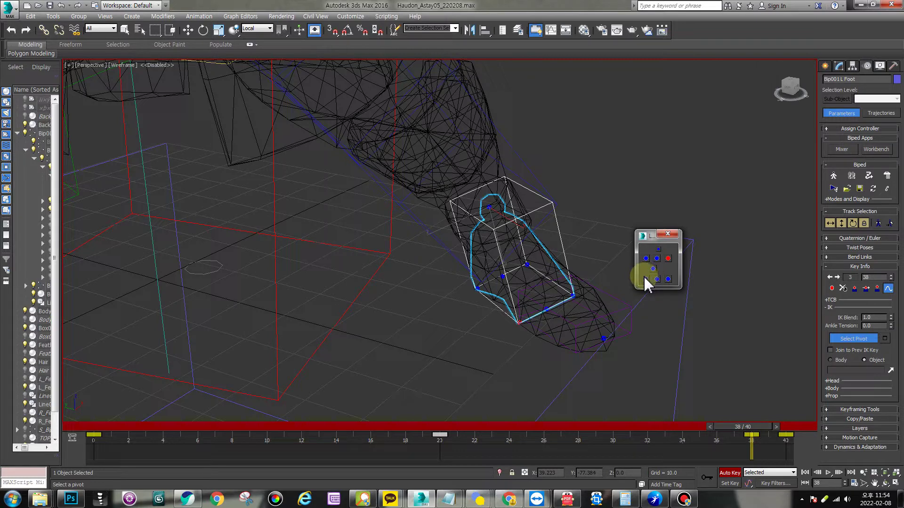
Step: Replace the left foot's frame 38 key with a new sliding key and test its pivots, ending on the inner front corner
{"action": "left_click", "coordinate": [752, 434]}
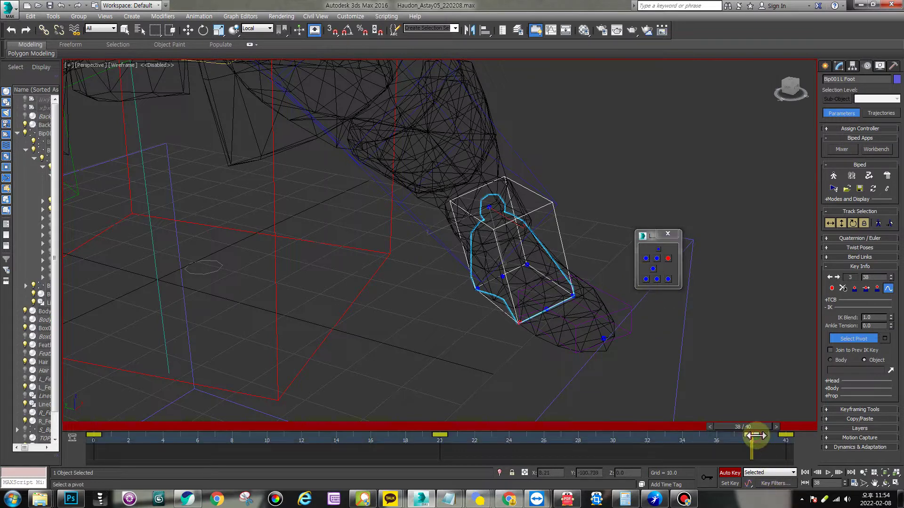
{"action": "key", "text": "Delete"}
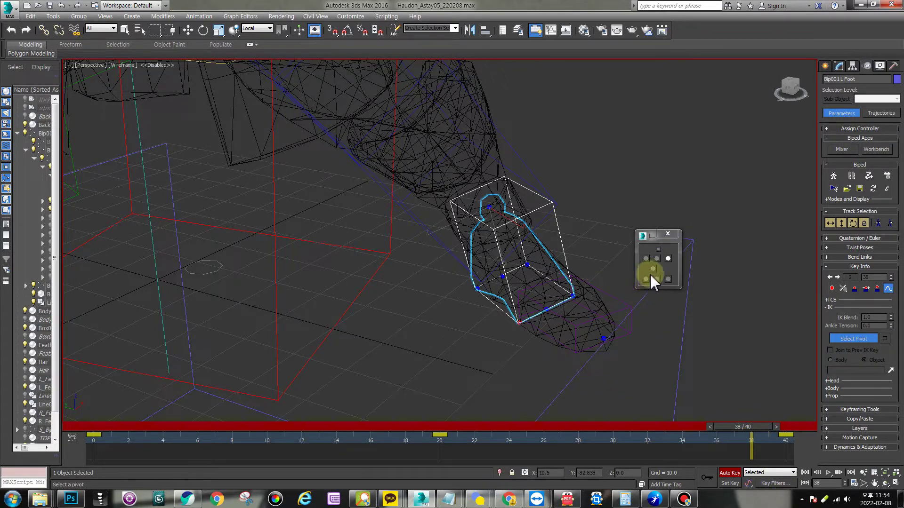
{"action": "left_click", "coordinate": [866, 290]}
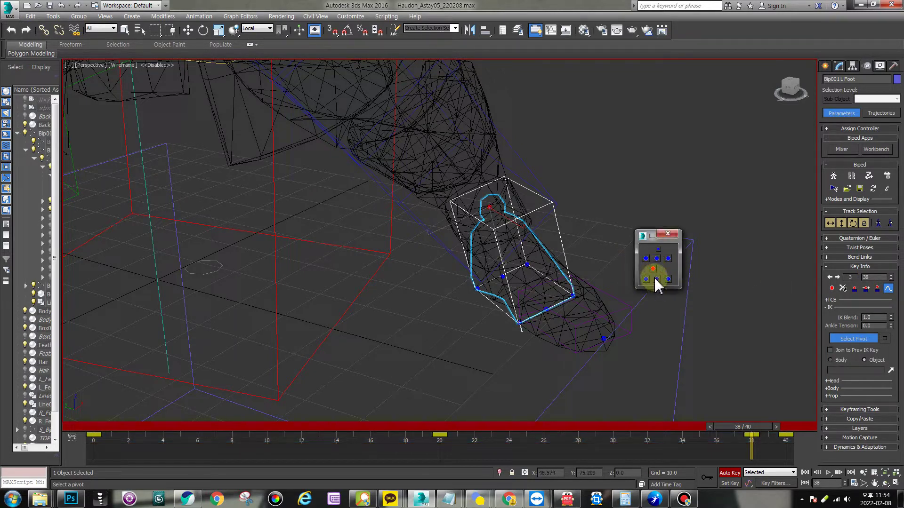
{"action": "left_click", "coordinate": [647, 260]}
{"action": "left_click", "coordinate": [667, 259]}
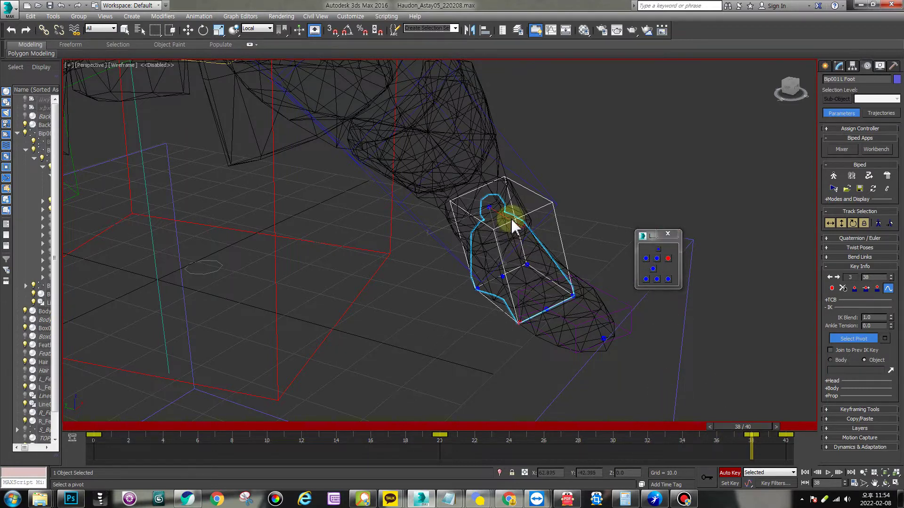
Step: Try rotating the left foot about its inner front corner at frame 38 in shaded view and inspect the pose
{"action": "key", "text": "F3"}
{"action": "key", "text": "e"}
{"action": "left_click_drag", "start_coordinate": [460, 174], "coordinate": [475, 188]}
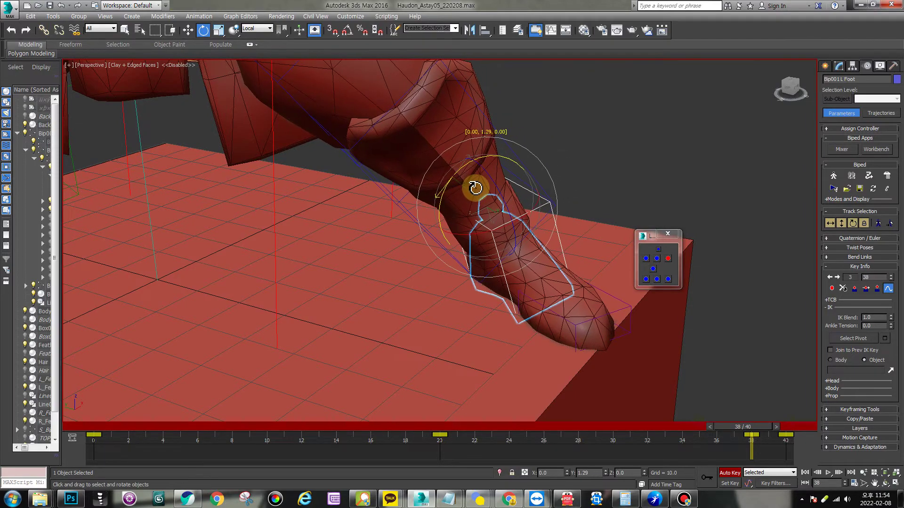
{"action": "middle_click_drag", "start_coordinate": [535, 208], "coordinate": [596, 227], "text": "alt"}
{"action": "left_click_drag", "start_coordinate": [539, 242], "coordinate": [532, 280]}
{"action": "left_click", "coordinate": [579, 337]}
{"action": "left_click_drag", "start_coordinate": [589, 351], "coordinate": [572, 351]}
{"action": "left_click", "coordinate": [549, 306]}
{"action": "left_click_drag", "start_coordinate": [523, 234], "coordinate": [538, 229]}
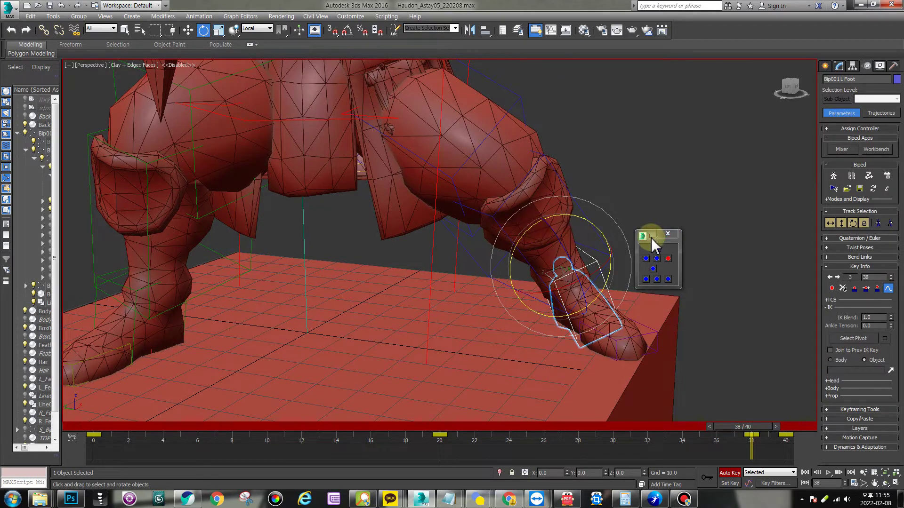
Step: Delete the left foot's frame 38 key, add a sliding key there and switch its pivot to the outer front corner
{"action": "left_click_drag", "start_coordinate": [653, 236], "coordinate": [717, 239]}
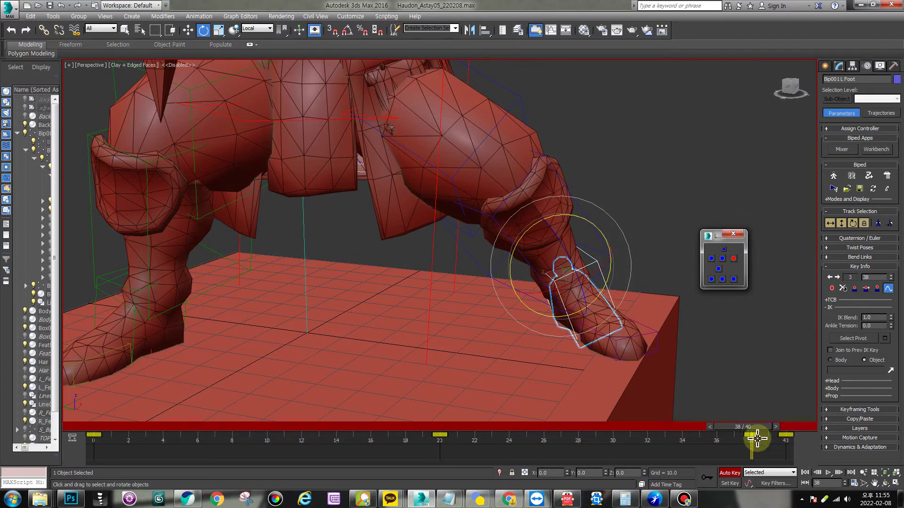
{"action": "key", "text": "Delete"}
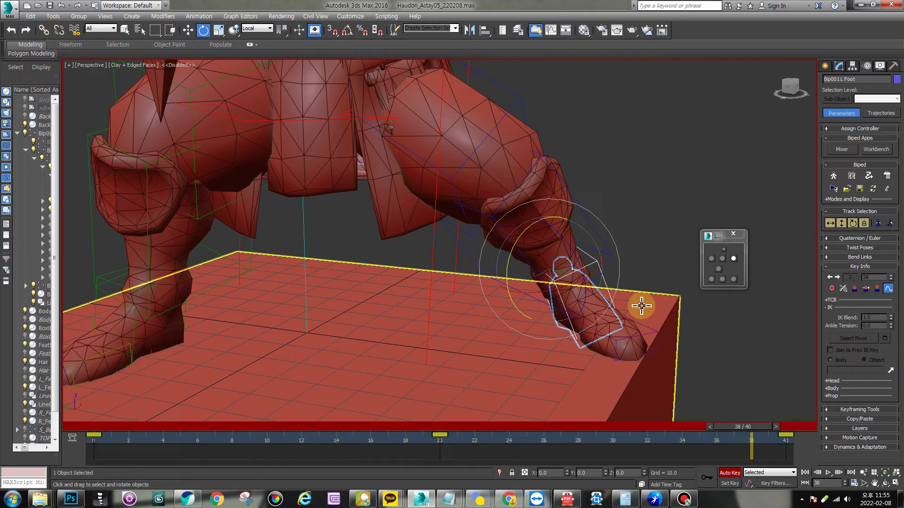
{"action": "middle_click_drag", "start_coordinate": [585, 207], "coordinate": [594, 200], "text": "alt"}
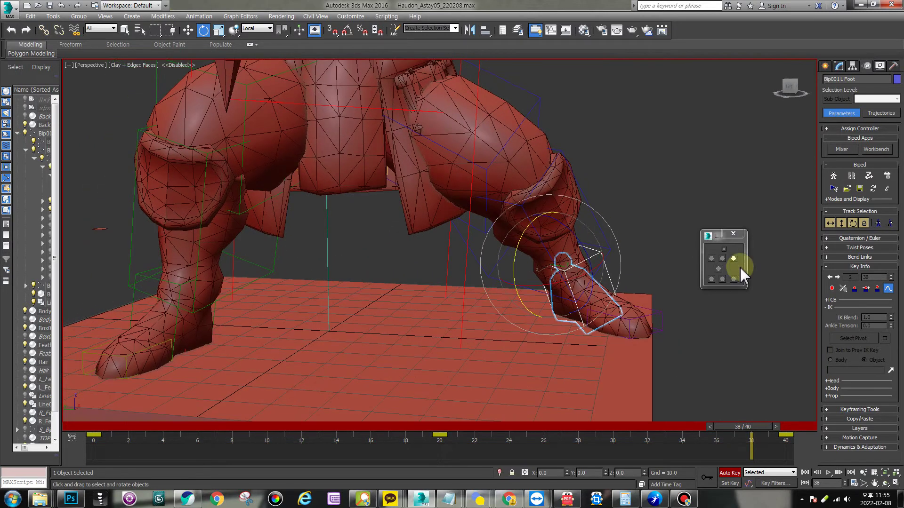
{"action": "left_click", "coordinate": [866, 289]}
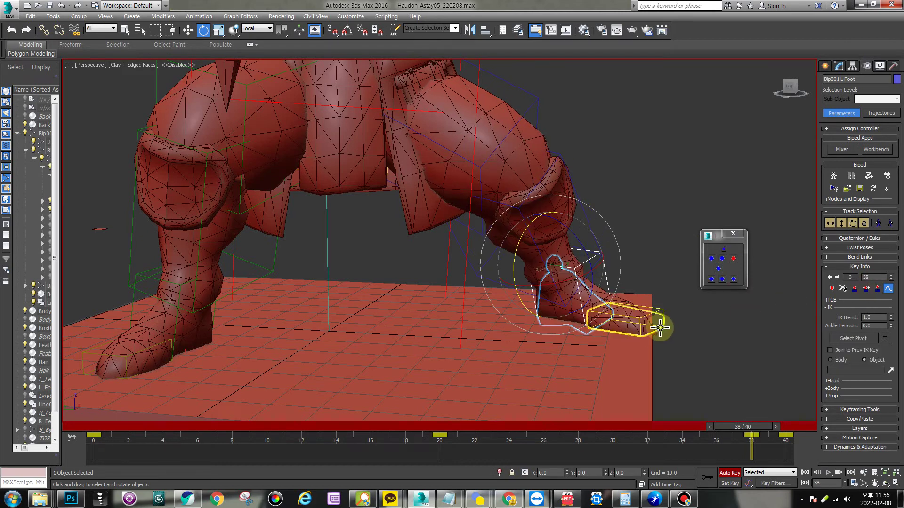
{"action": "left_click", "coordinate": [711, 259]}
{"action": "left_click", "coordinate": [722, 259]}
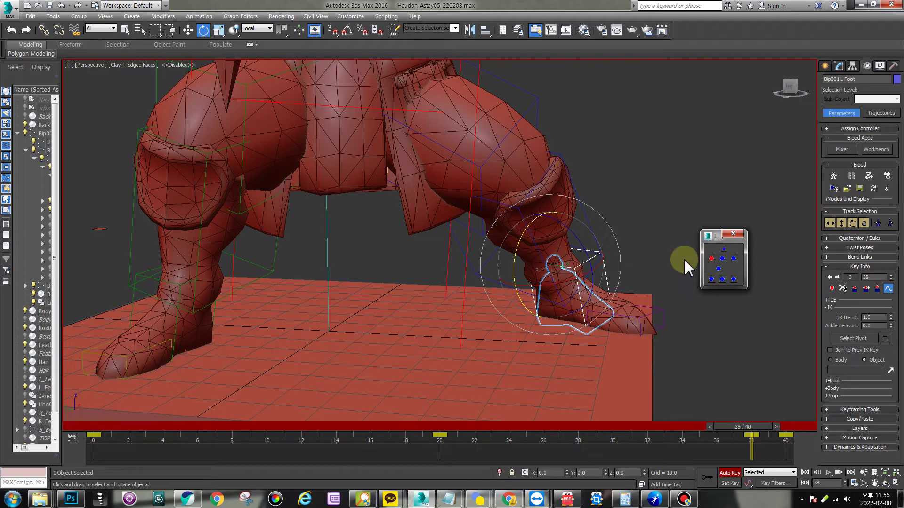
{"action": "middle_click_drag", "start_coordinate": [601, 198], "coordinate": [607, 230]}
Step: Recreate the left foot's key at frame 38 as a sliding key and select it in the timeline
{"action": "left_click", "coordinate": [752, 438]}
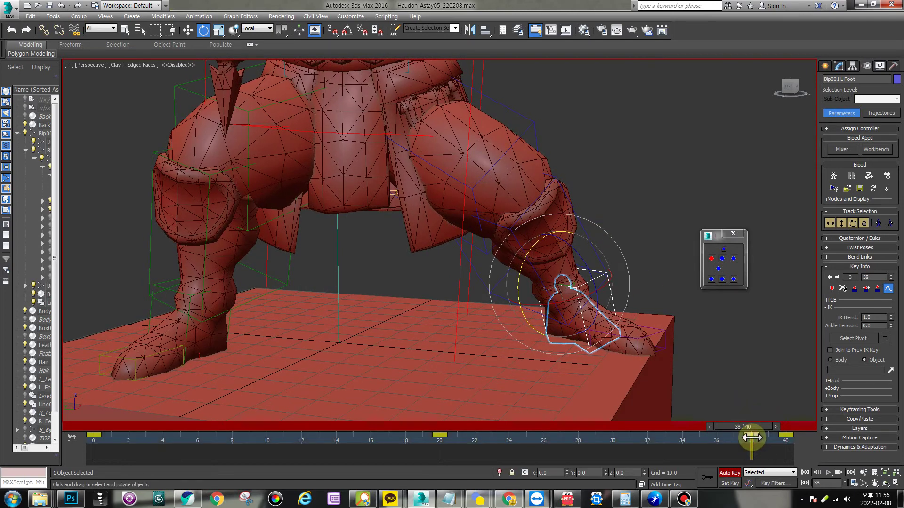
{"action": "key", "text": "Delete"}
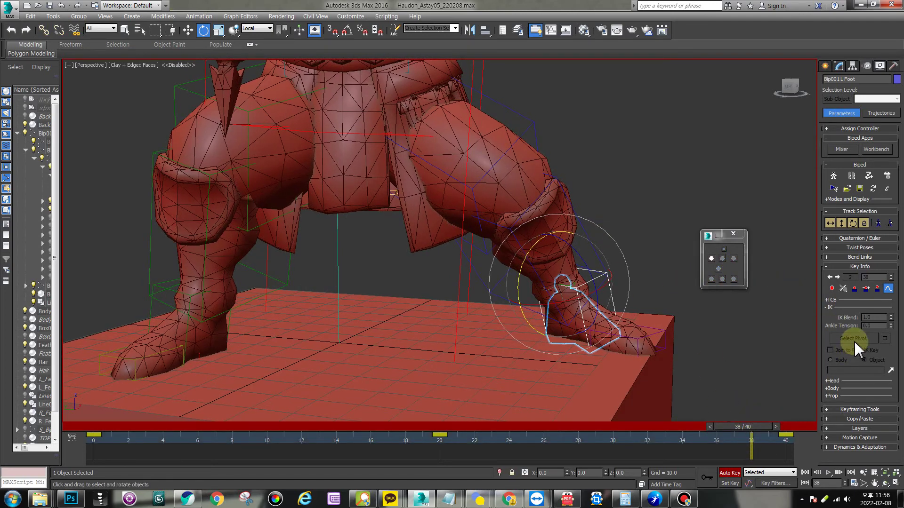
{"action": "left_click", "coordinate": [865, 288]}
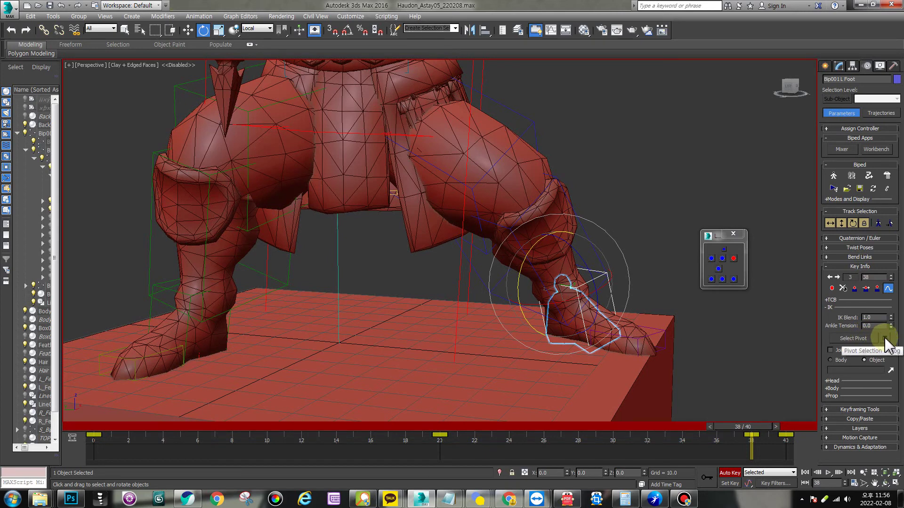
{"action": "left_click_drag", "start_coordinate": [766, 446], "coordinate": [719, 441]}
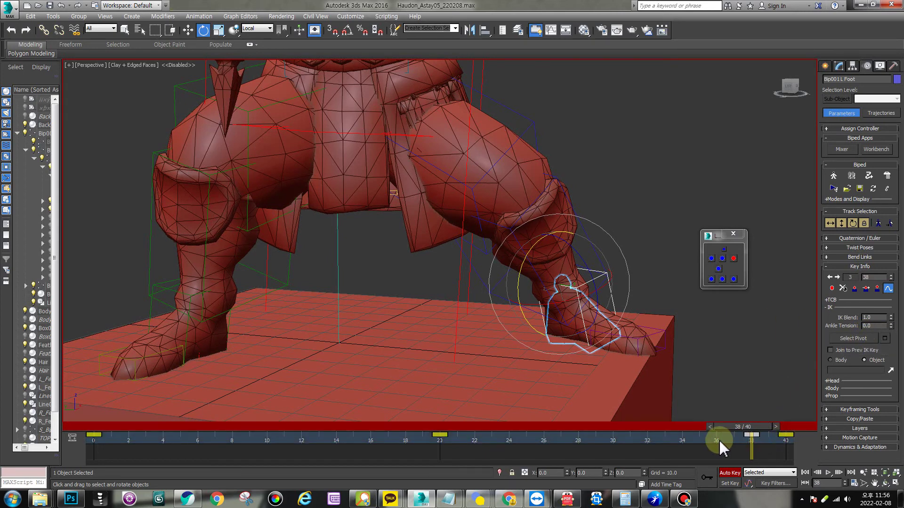